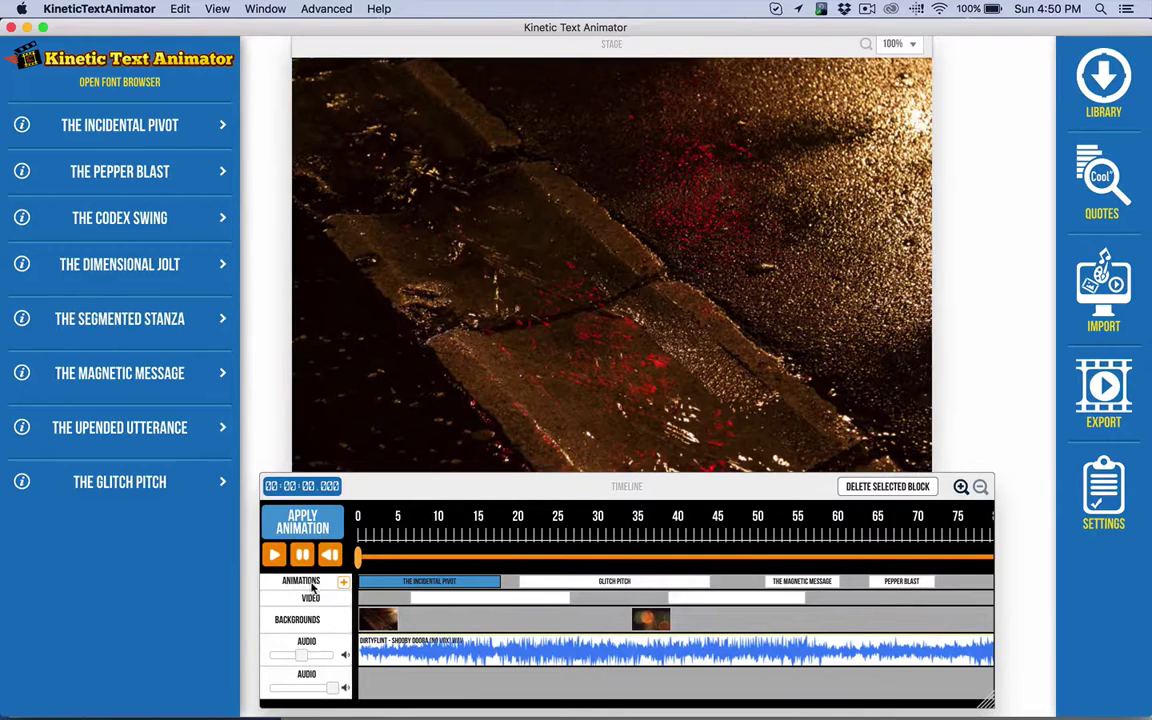
Show the settings of the Glitch Pitch and Magnetic Message blocks
{"action": "left_click", "coordinate": [586, 580]}
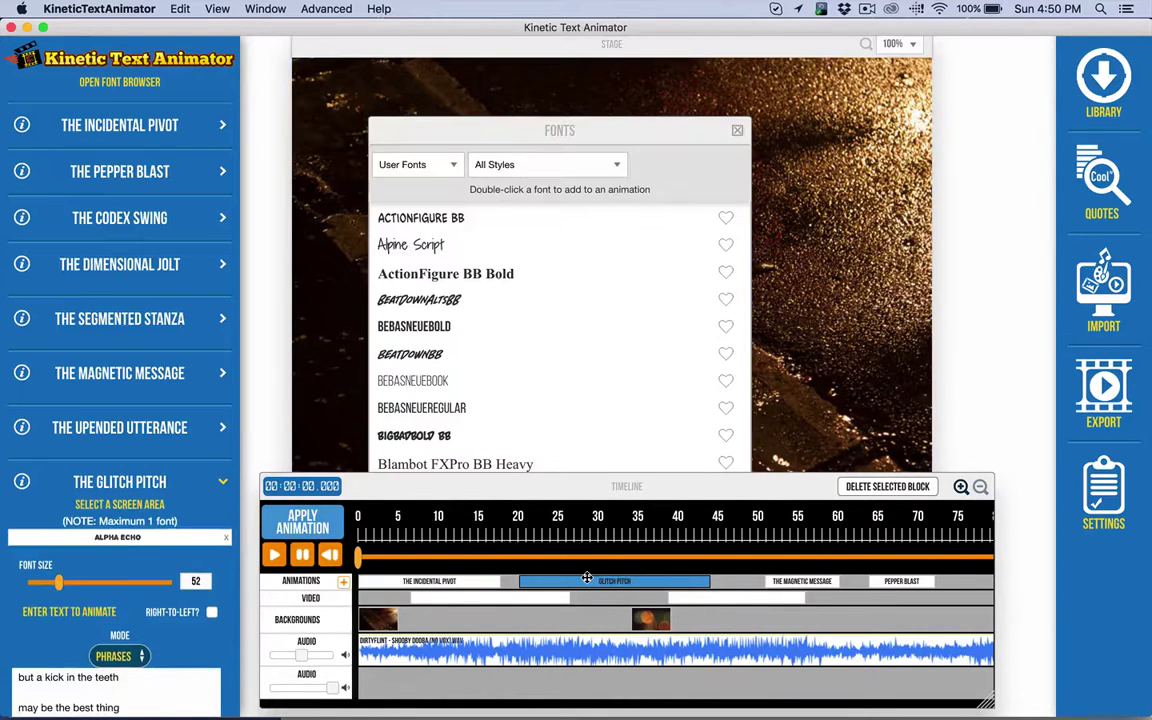
{"action": "left_click", "coordinate": [801, 580]}
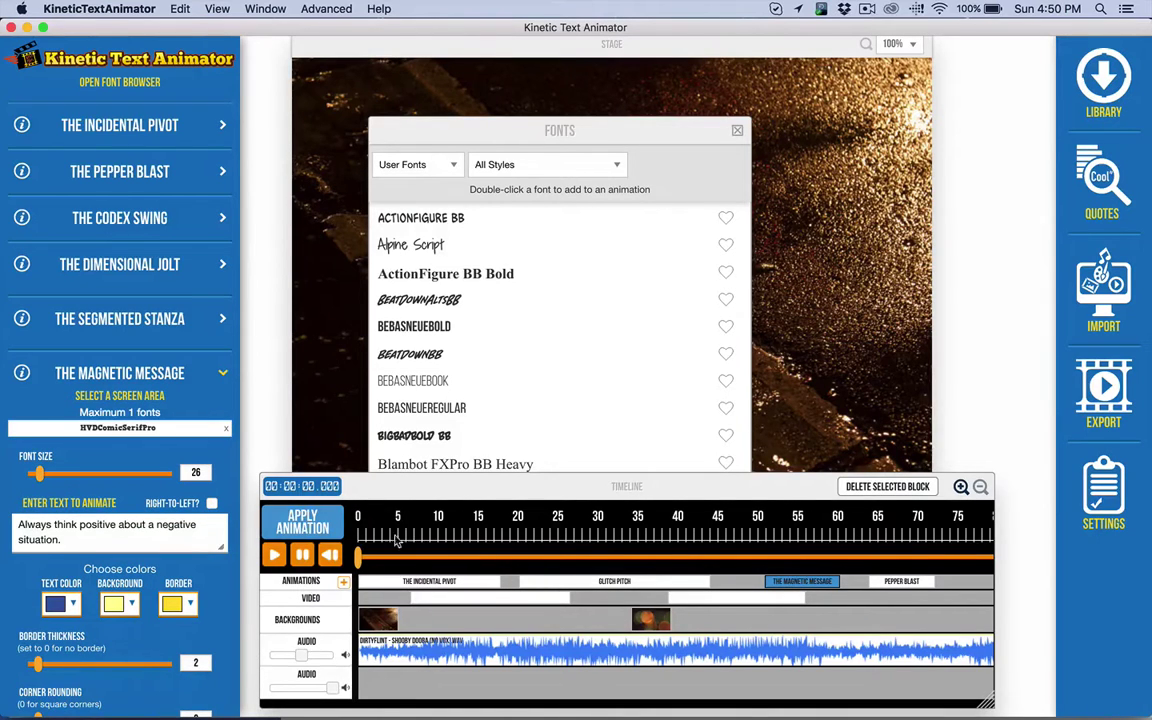
{"action": "scroll", "coordinate": [118, 517], "scroll_direction": "down", "scroll_amount": 4}
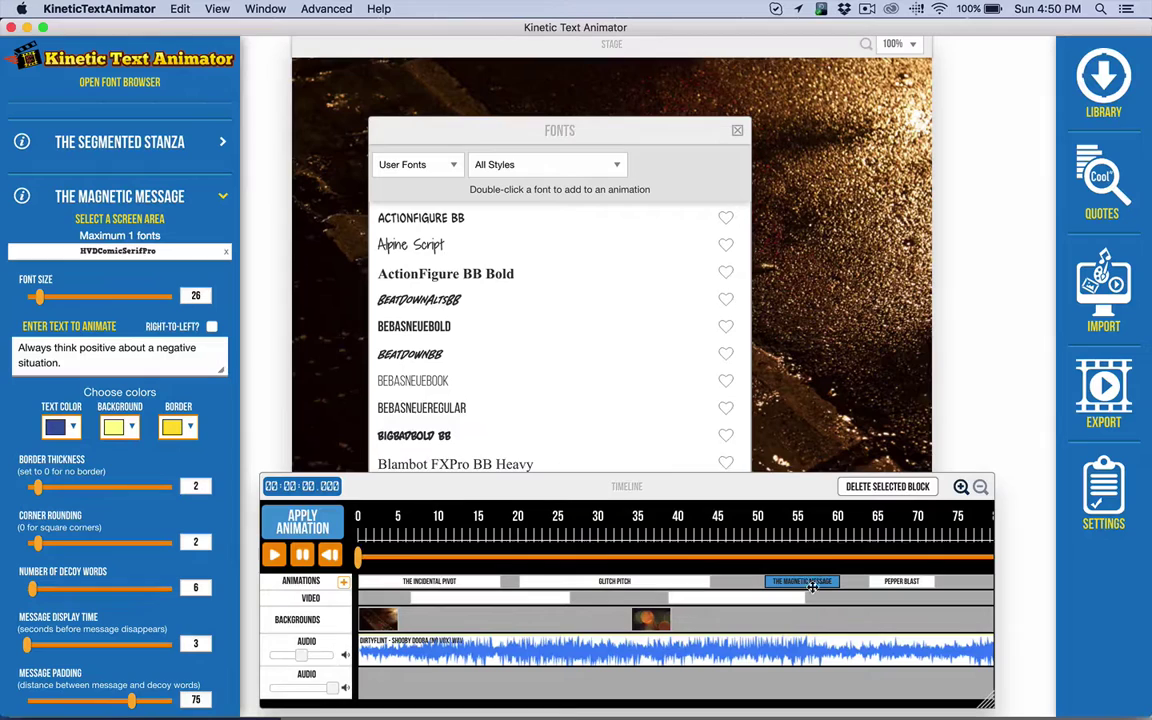
Show Pepper Blast's settings (ChunkFive Roman Regular, size 97, words mode), opening and closing the screen area selector
{"action": "left_click", "coordinate": [910, 582]}
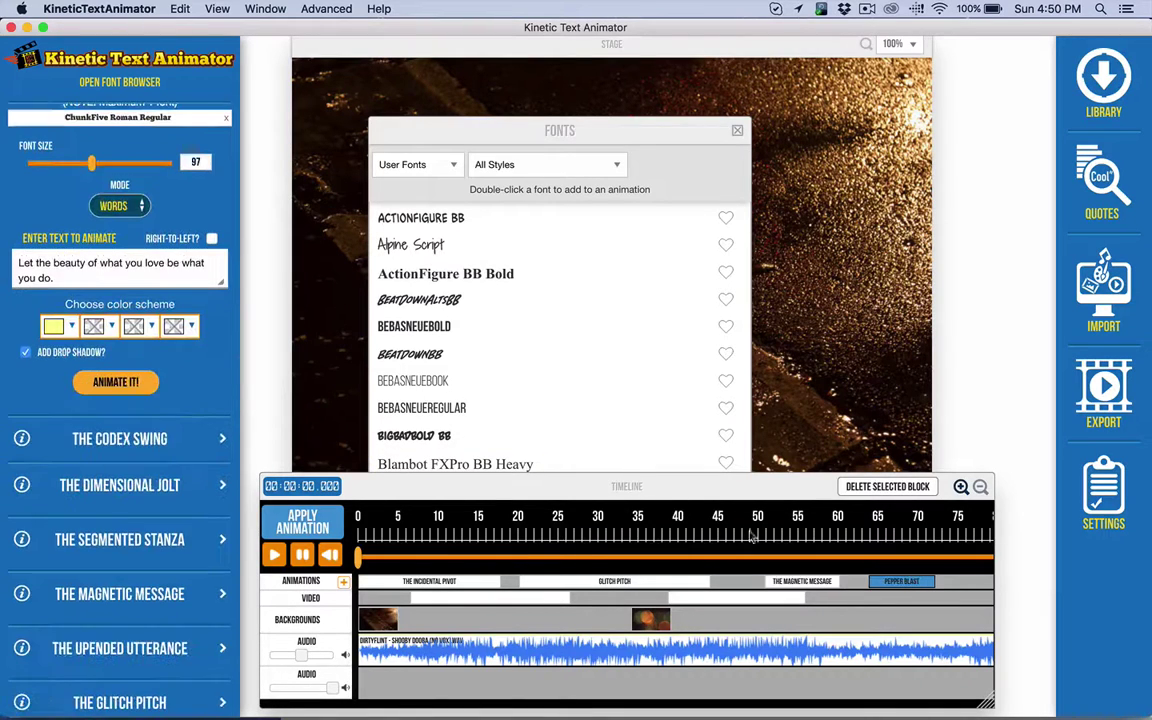
{"action": "scroll", "coordinate": [140, 178], "scroll_direction": "up", "scroll_amount": 3}
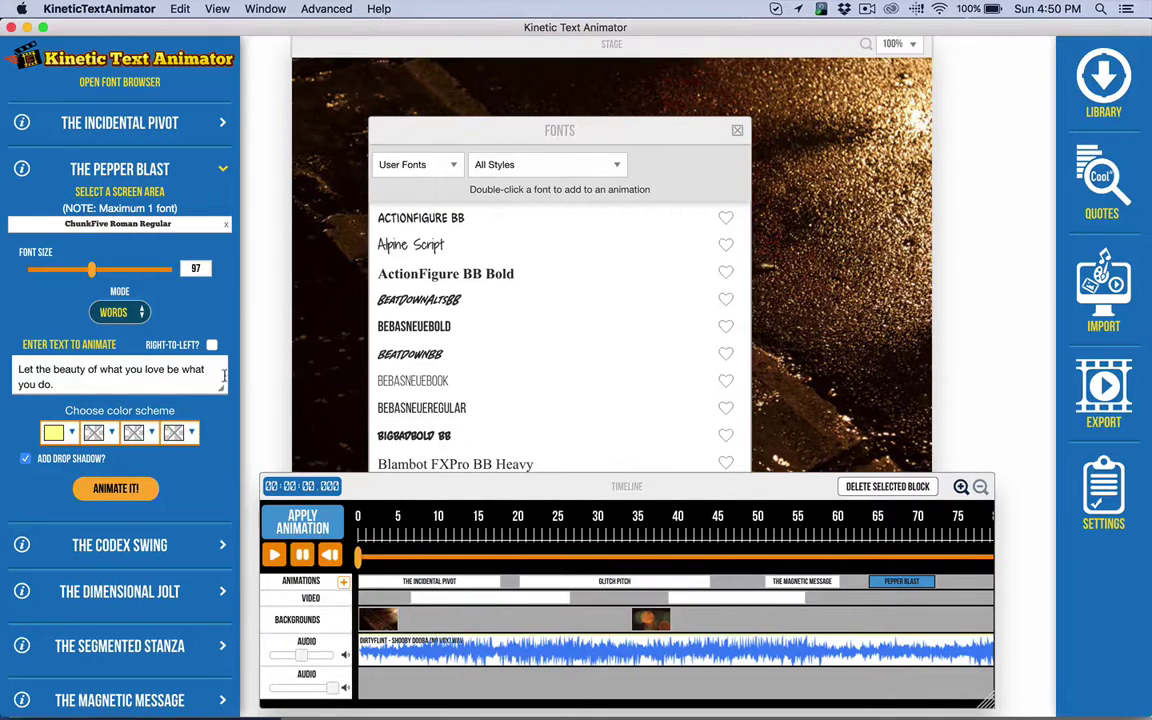
{"action": "scroll", "coordinate": [152, 371], "scroll_direction": "down", "scroll_amount": 1}
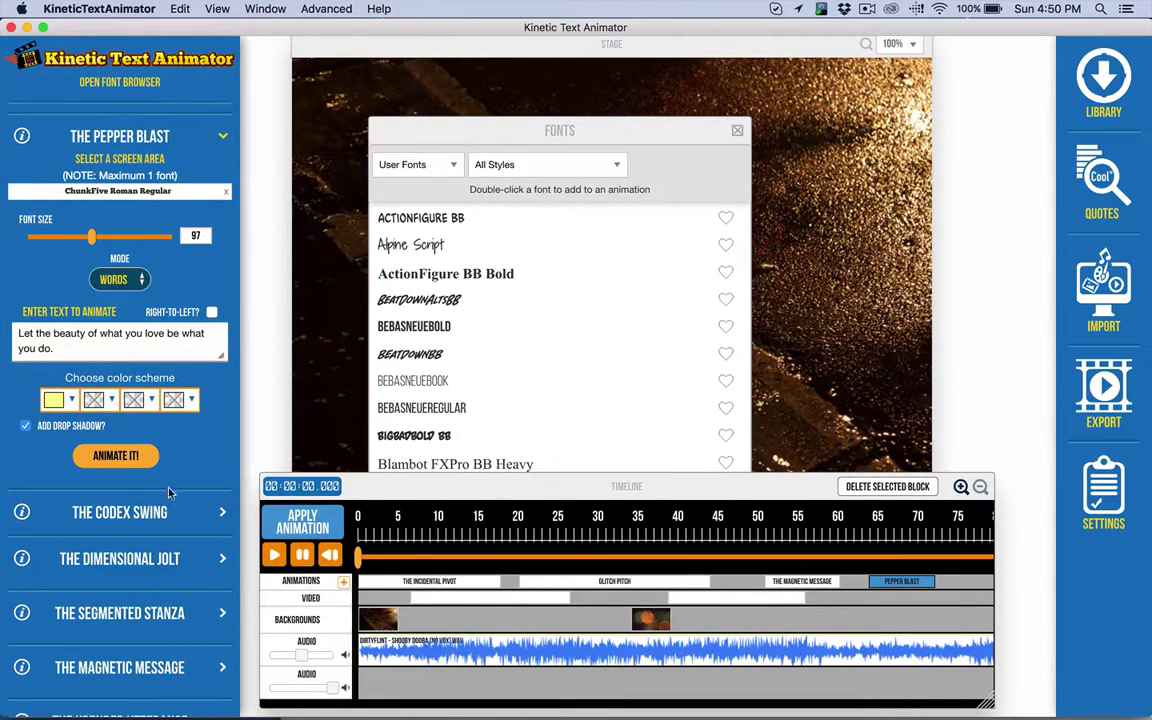
{"action": "left_click", "coordinate": [105, 157]}
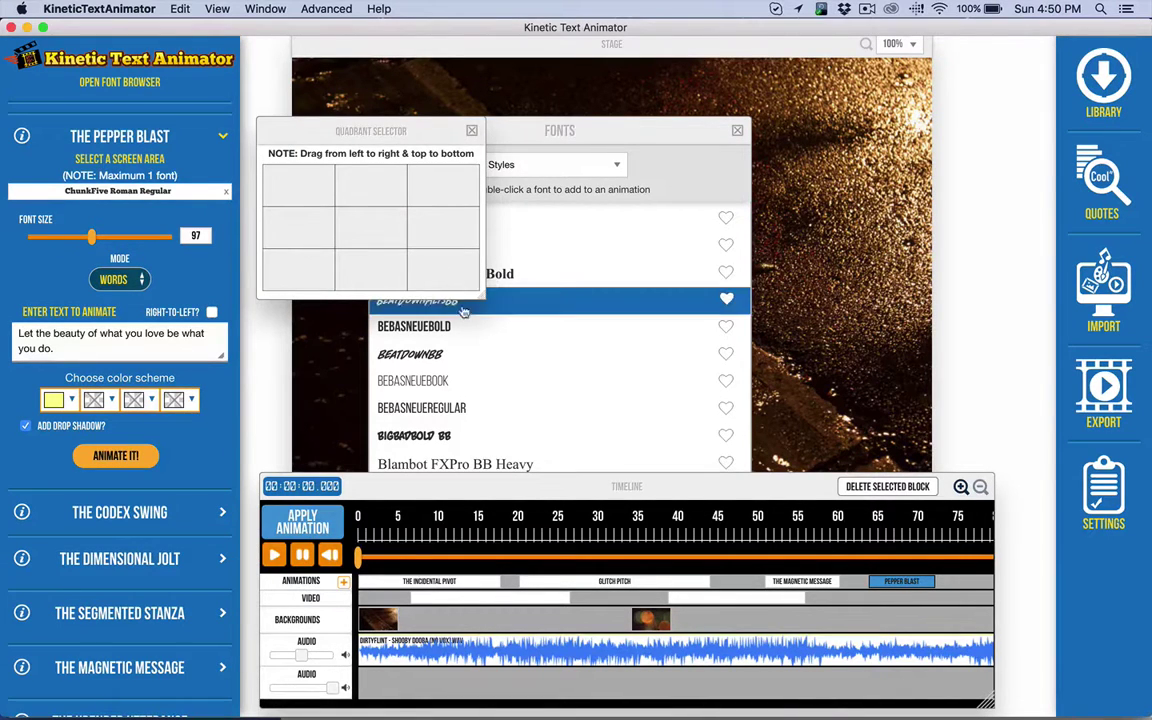
{"action": "left_click", "coordinate": [473, 133]}
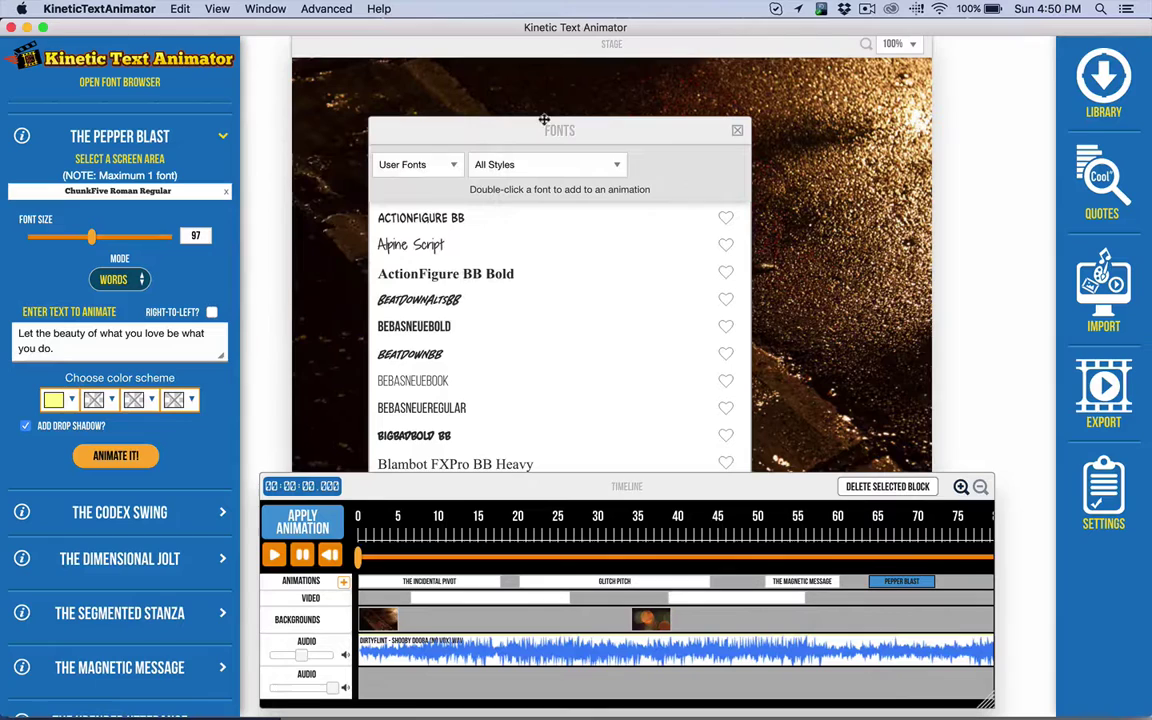
Close the font browser and review the Magnetic Message and Glitch Pitch block settings
{"action": "left_click", "coordinate": [736, 131]}
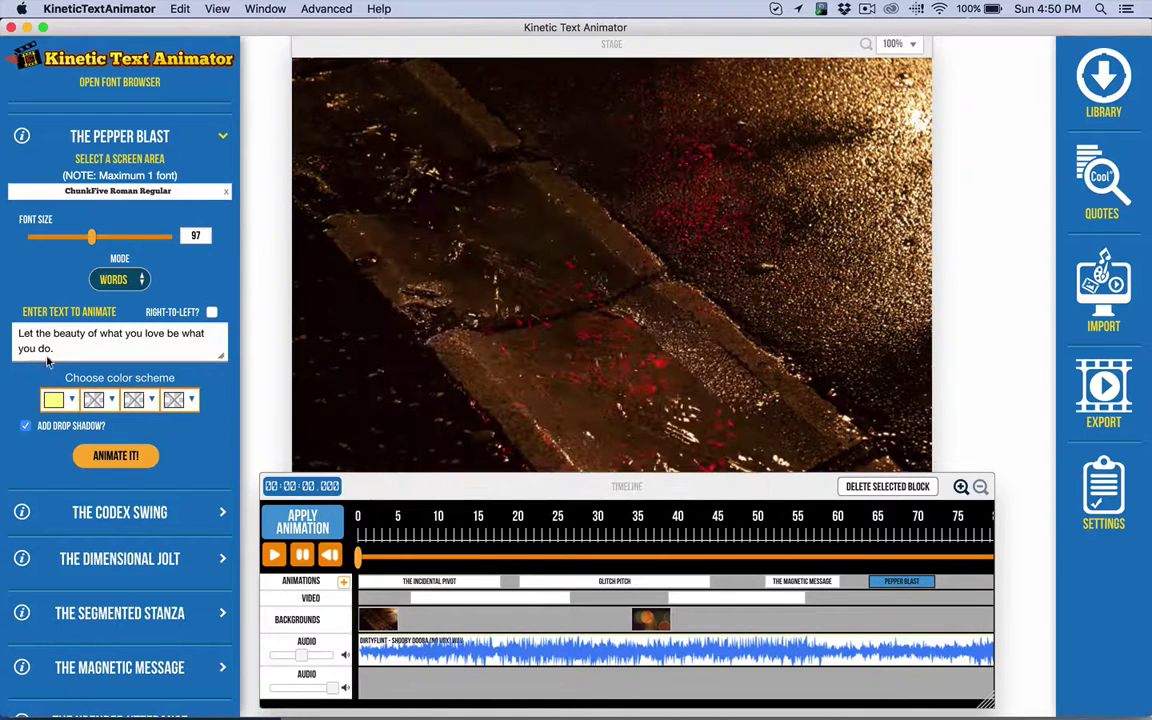
{"action": "left_click", "coordinate": [790, 581]}
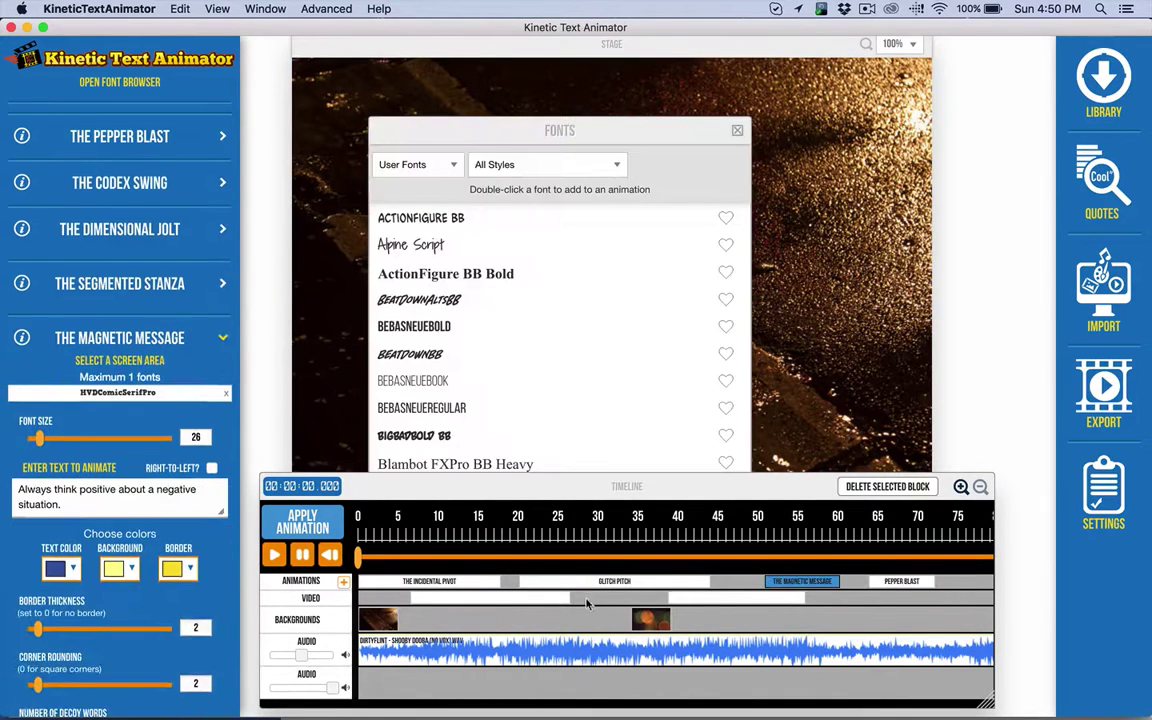
{"action": "left_click", "coordinate": [523, 583]}
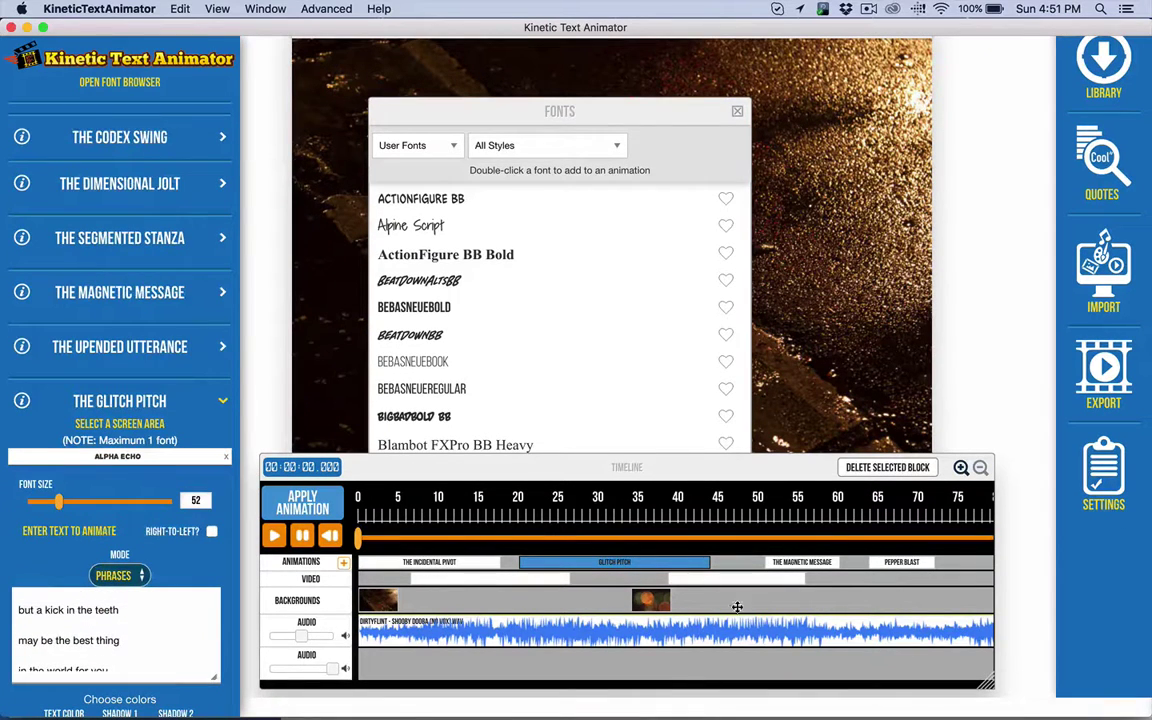
{"action": "left_click", "coordinate": [738, 111]}
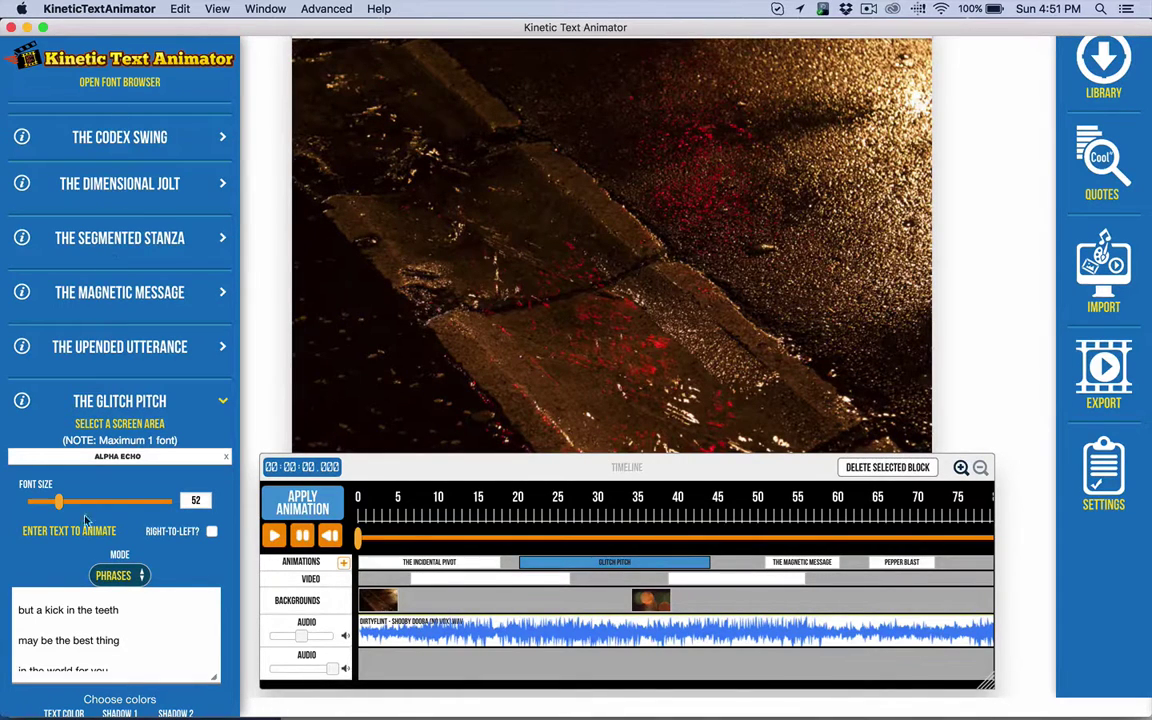
{"action": "scroll", "coordinate": [104, 591], "scroll_direction": "down", "scroll_amount": 4}
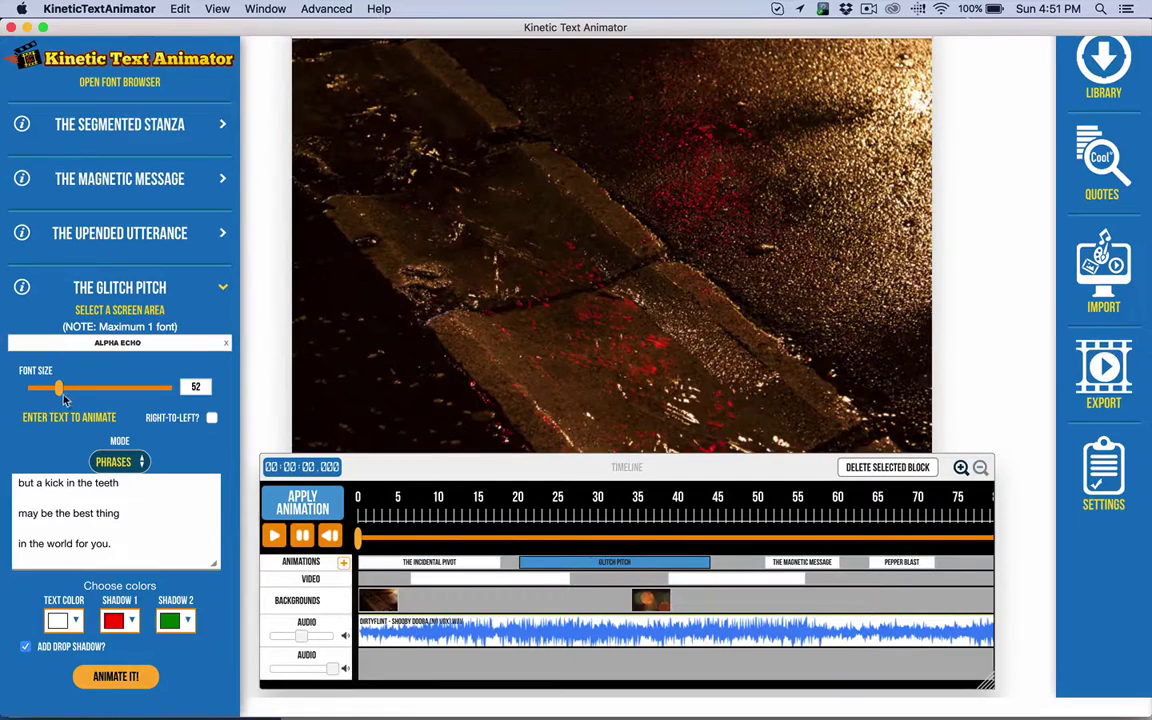
{"action": "scroll", "coordinate": [128, 160], "scroll_direction": "up", "scroll_amount": 5}
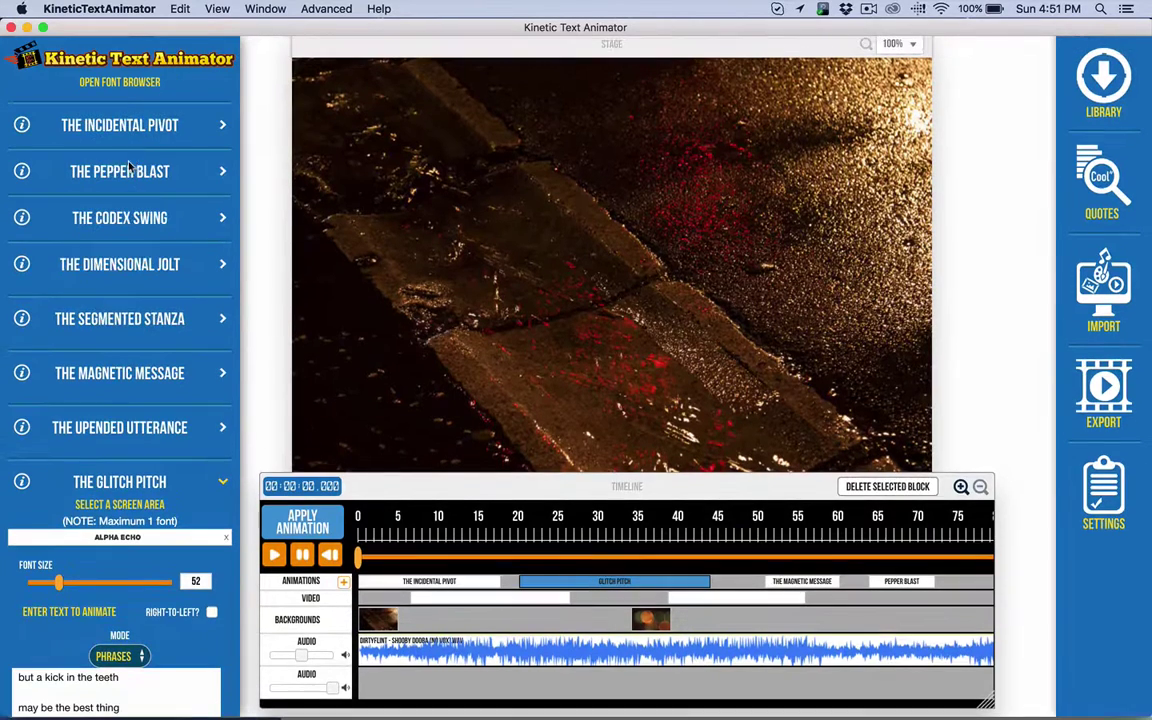
Expand The Incidental Pivot options: 3–6 lines per block, 10 characters per line, 3-second fade-out
{"action": "left_click", "coordinate": [98, 126]}
{"action": "scroll", "coordinate": [111, 347], "scroll_direction": "down", "scroll_amount": 8}
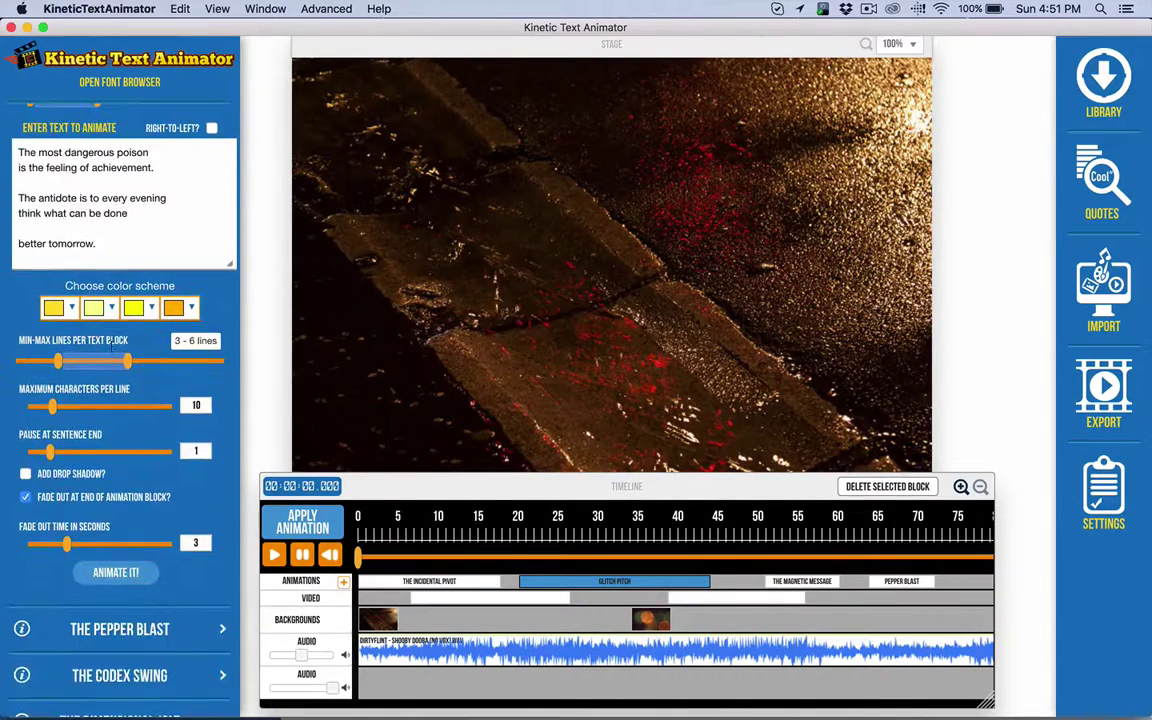
{"action": "scroll", "coordinate": [115, 369], "scroll_direction": "up", "scroll_amount": 5}
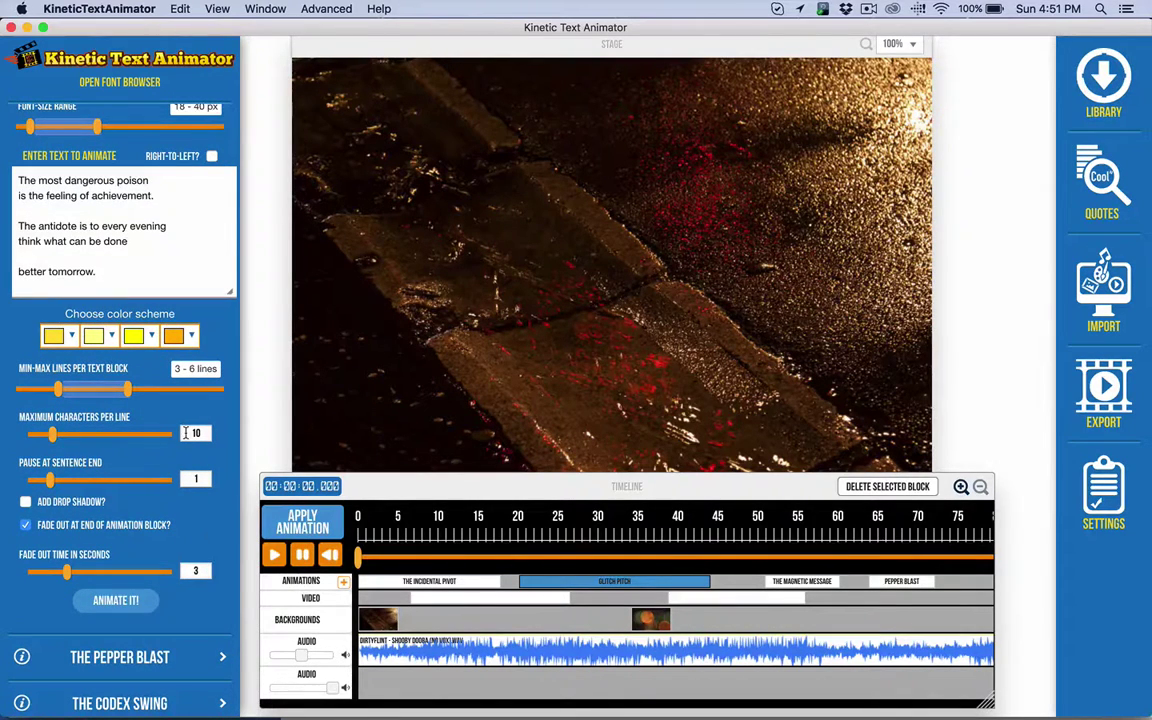
{"action": "scroll", "coordinate": [185, 432], "scroll_direction": "up", "scroll_amount": 3}
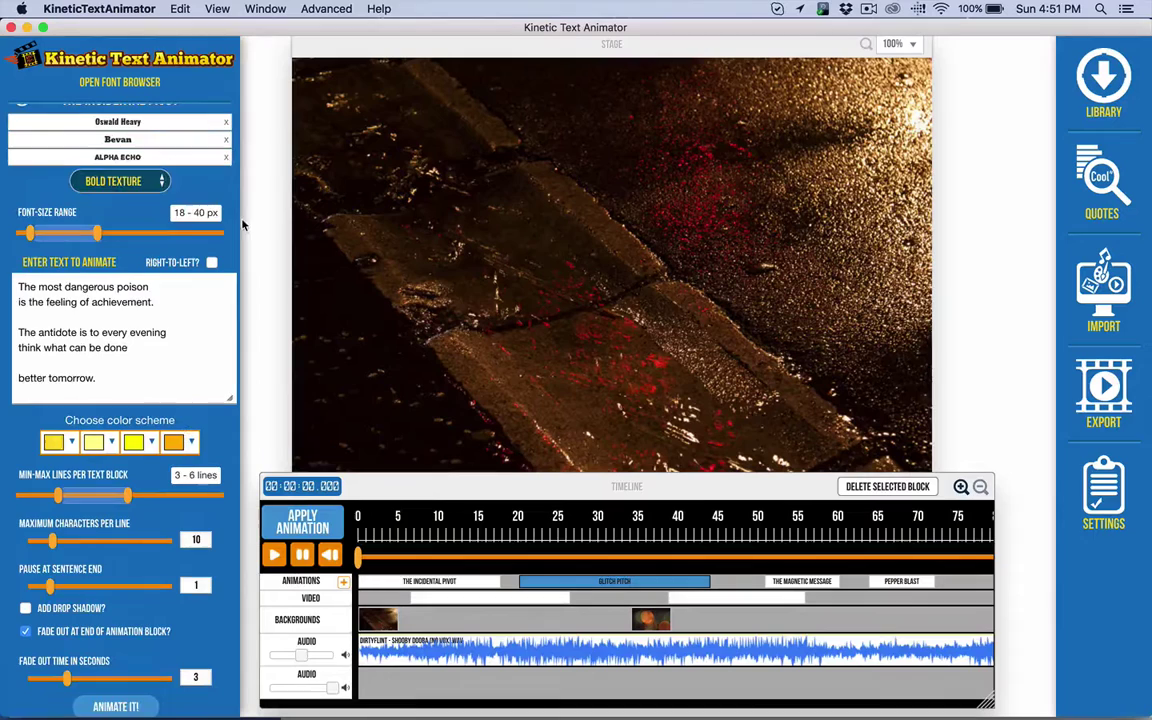
{"action": "scroll", "coordinate": [232, 228], "scroll_direction": "down", "scroll_amount": 9}
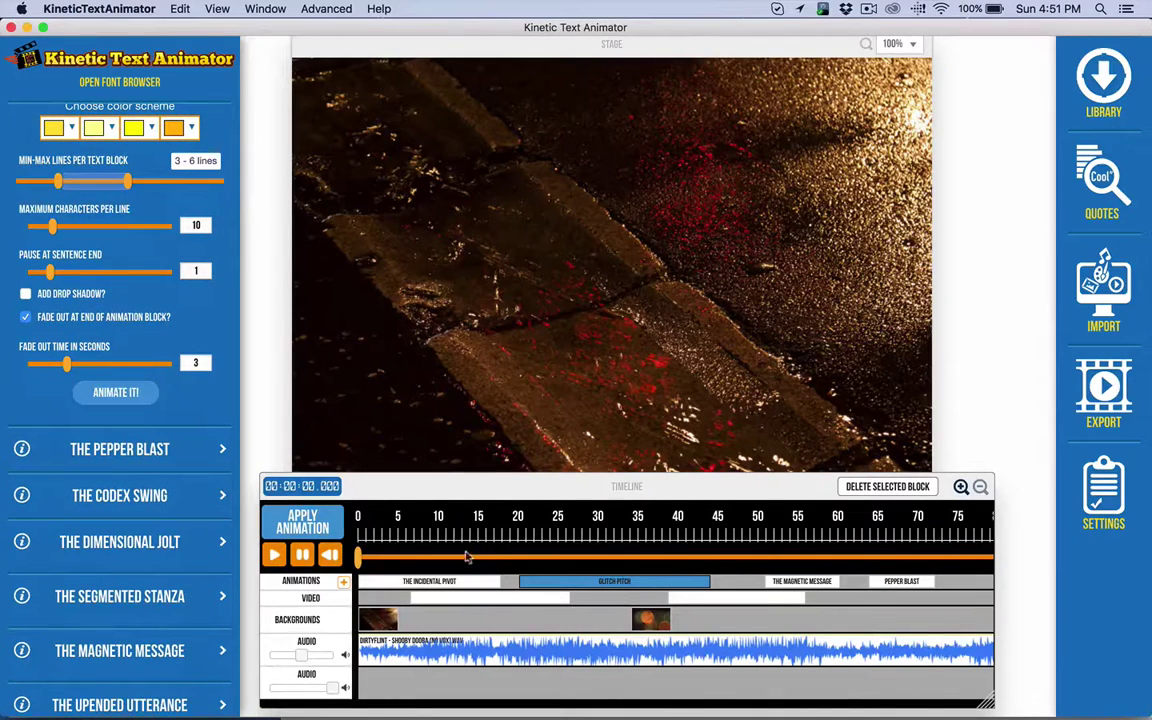
Check Pepper Blast, close the font browser, and select the Glitch Pitch block
{"action": "left_click", "coordinate": [902, 580]}
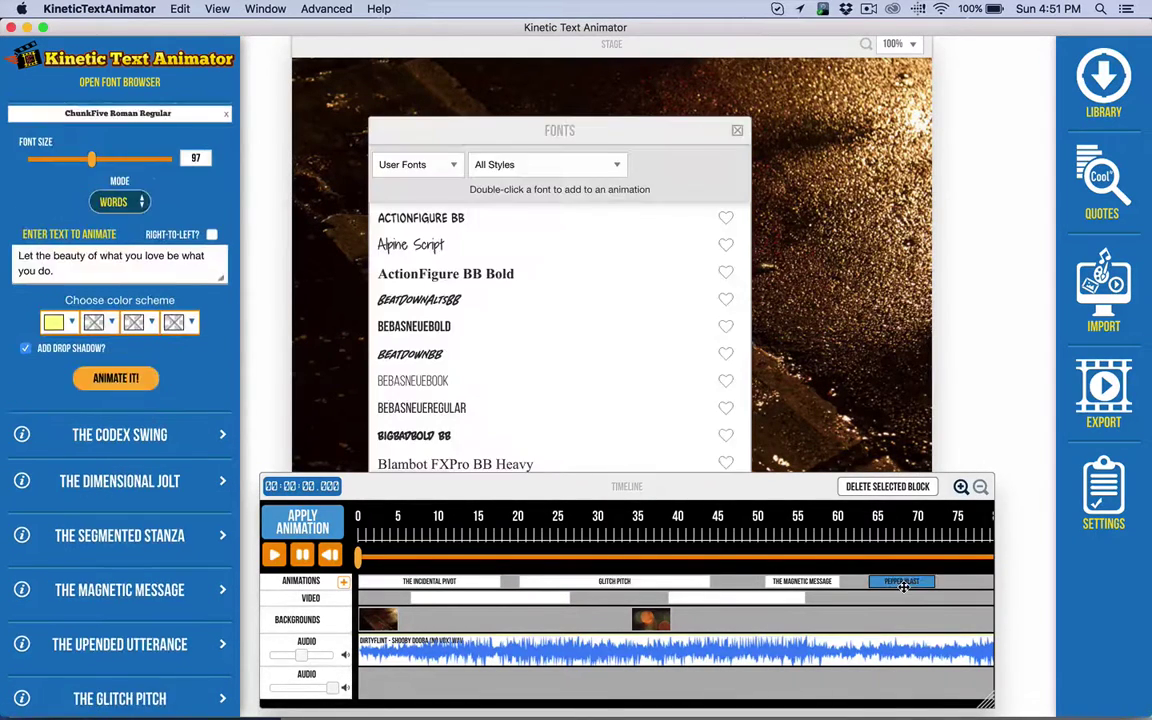
{"action": "left_click", "coordinate": [736, 131]}
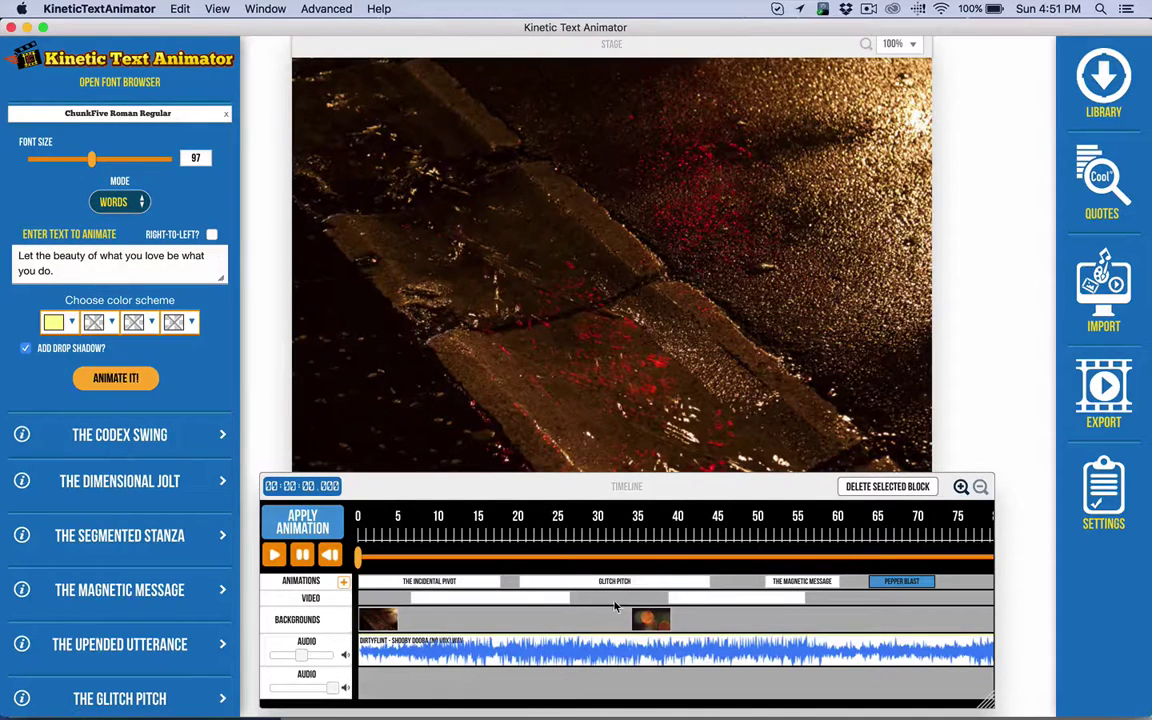
{"action": "left_click", "coordinate": [589, 580]}
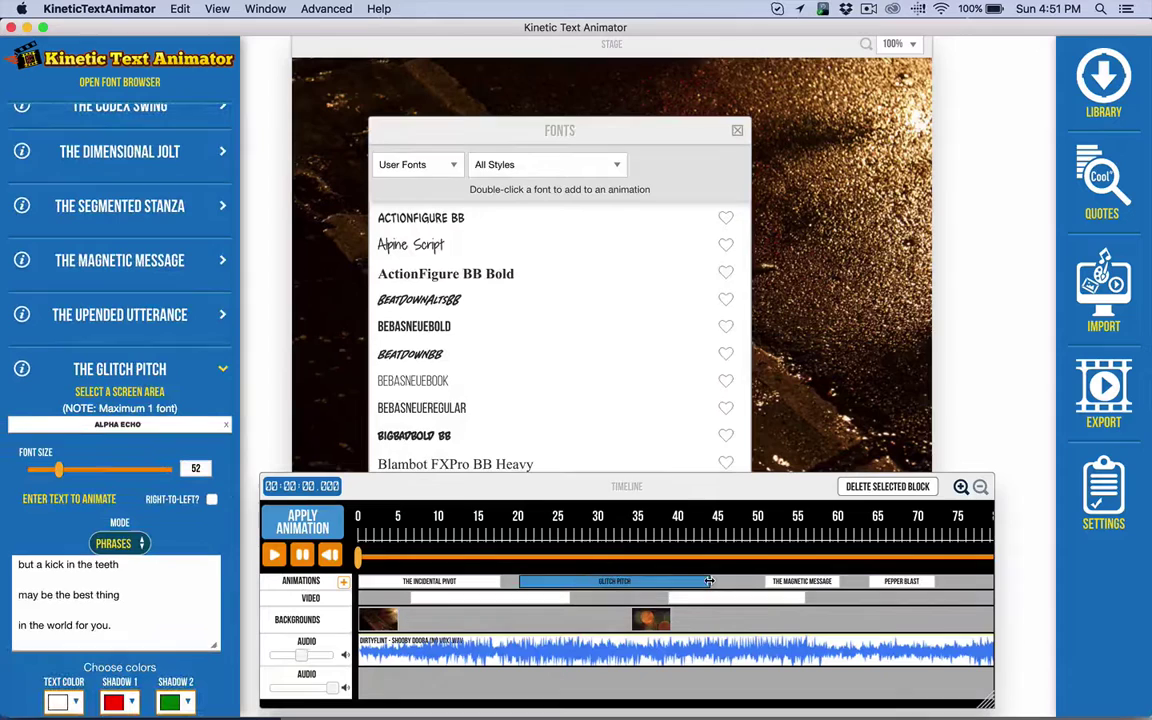
Stretch the Glitch Pitch block to span roughly 22 to 47 seconds
{"action": "left_click_drag", "start_coordinate": [627, 582], "coordinate": [640, 582]}
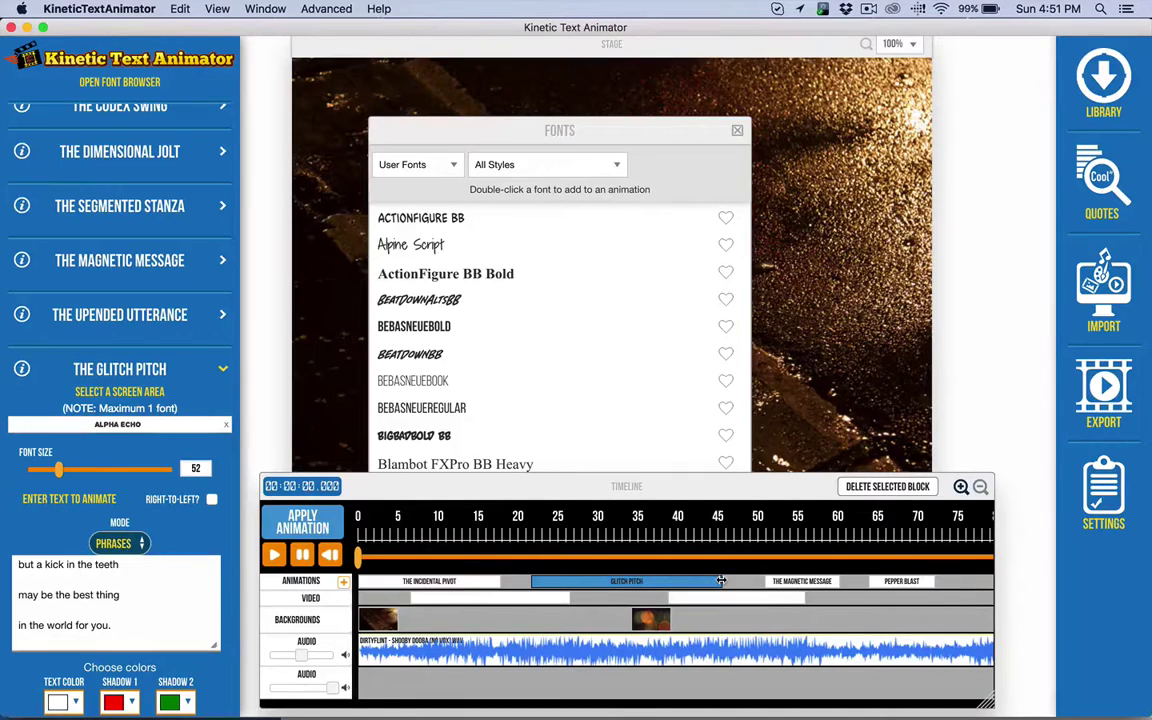
{"action": "left_click_drag", "start_coordinate": [721, 580], "coordinate": [631, 588]}
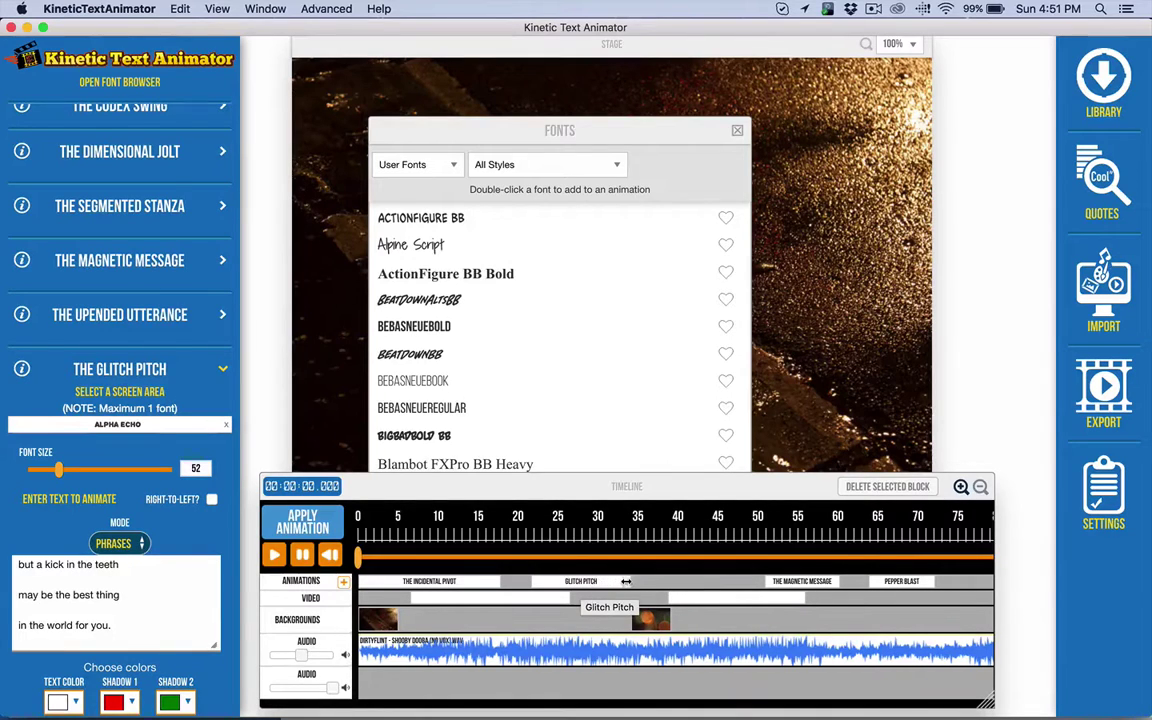
{"action": "left_click_drag", "start_coordinate": [629, 581], "coordinate": [736, 578]}
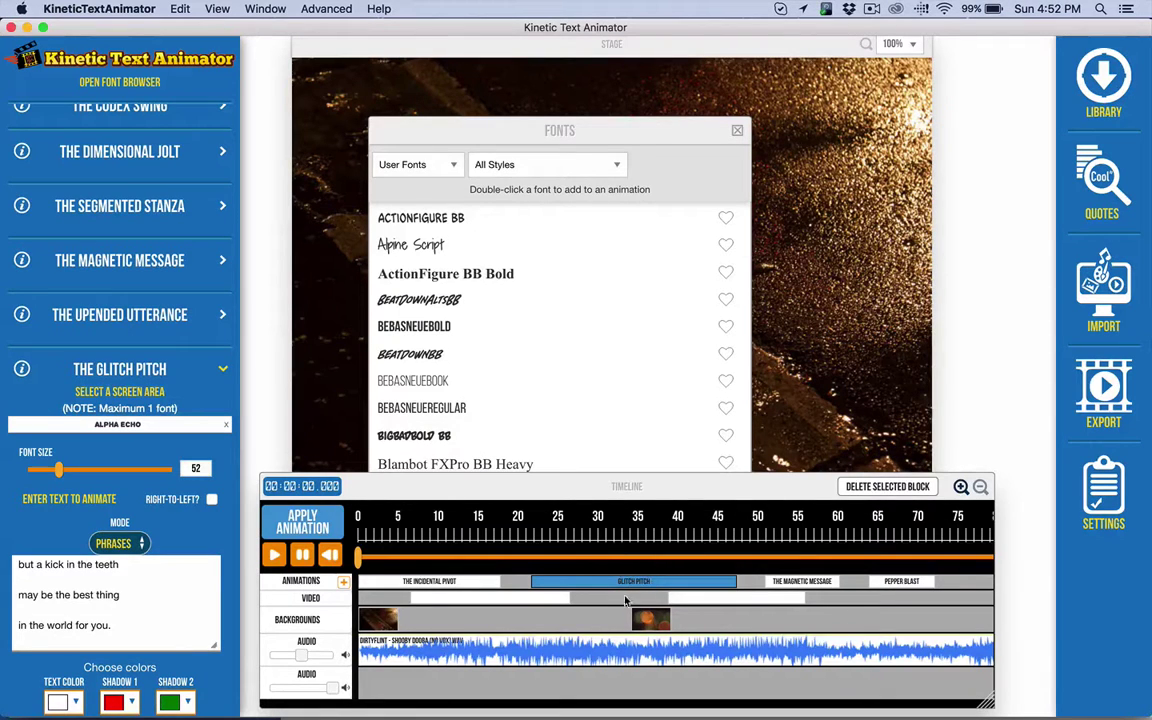
Inspect The Incidental Pivot block and both video clips, then close the font list
{"action": "left_click", "coordinate": [430, 581]}
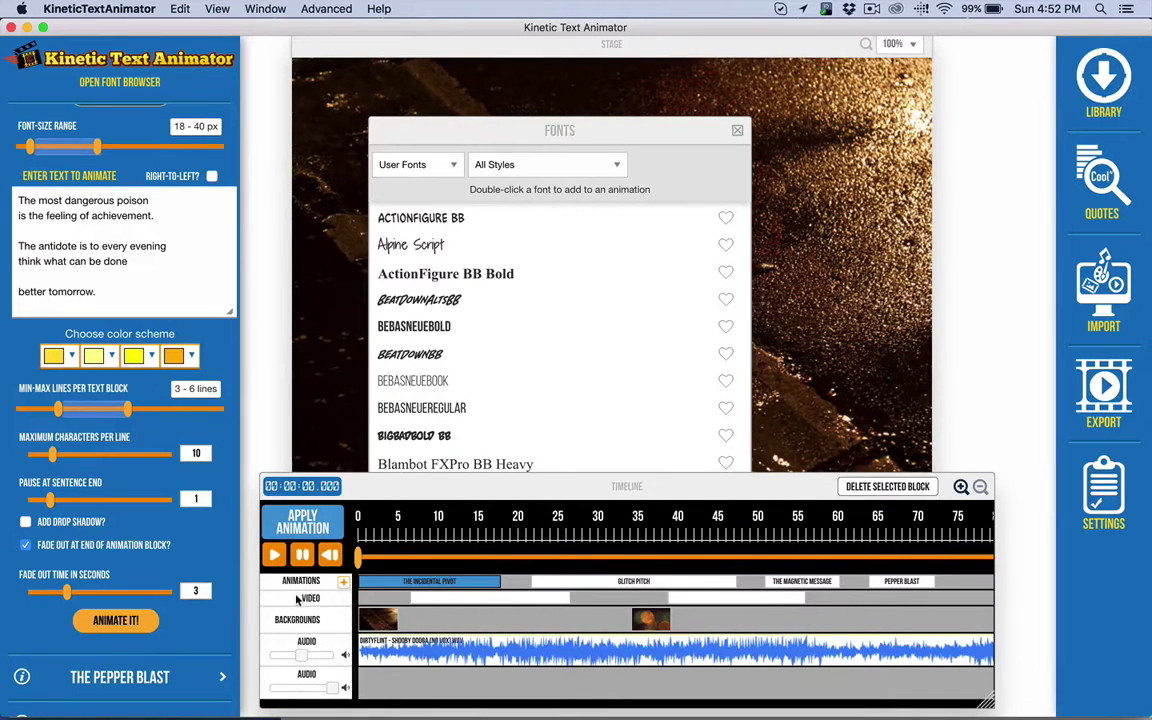
{"action": "left_click", "coordinate": [458, 600]}
{"action": "left_click", "coordinate": [708, 600]}
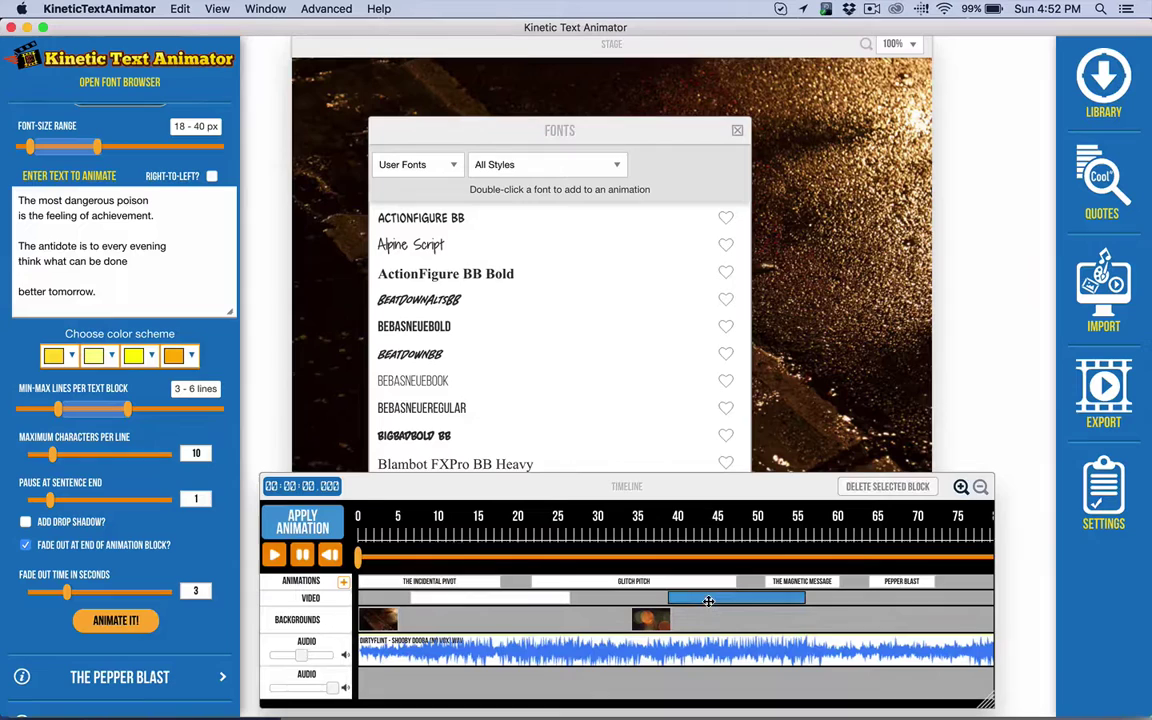
{"action": "left_click", "coordinate": [369, 621]}
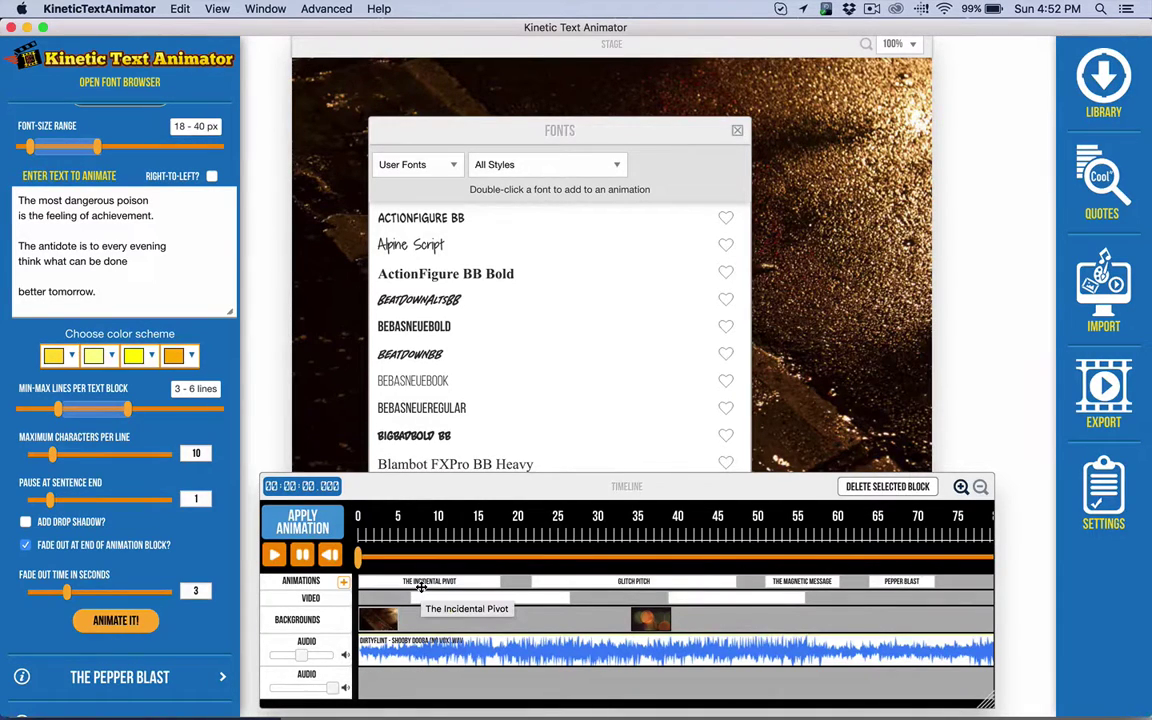
{"action": "left_click", "coordinate": [737, 131]}
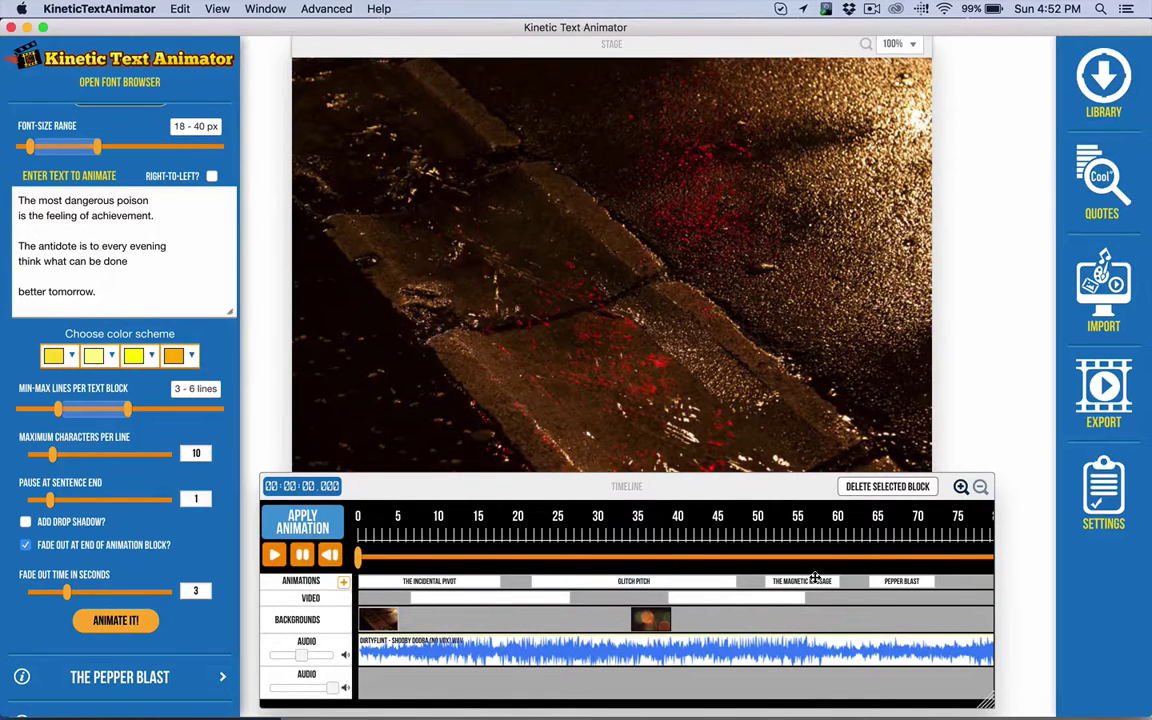
Move The Magnetic Message block and second video clip later, then jump playback to about 47 seconds
{"action": "left_click", "coordinate": [898, 582]}
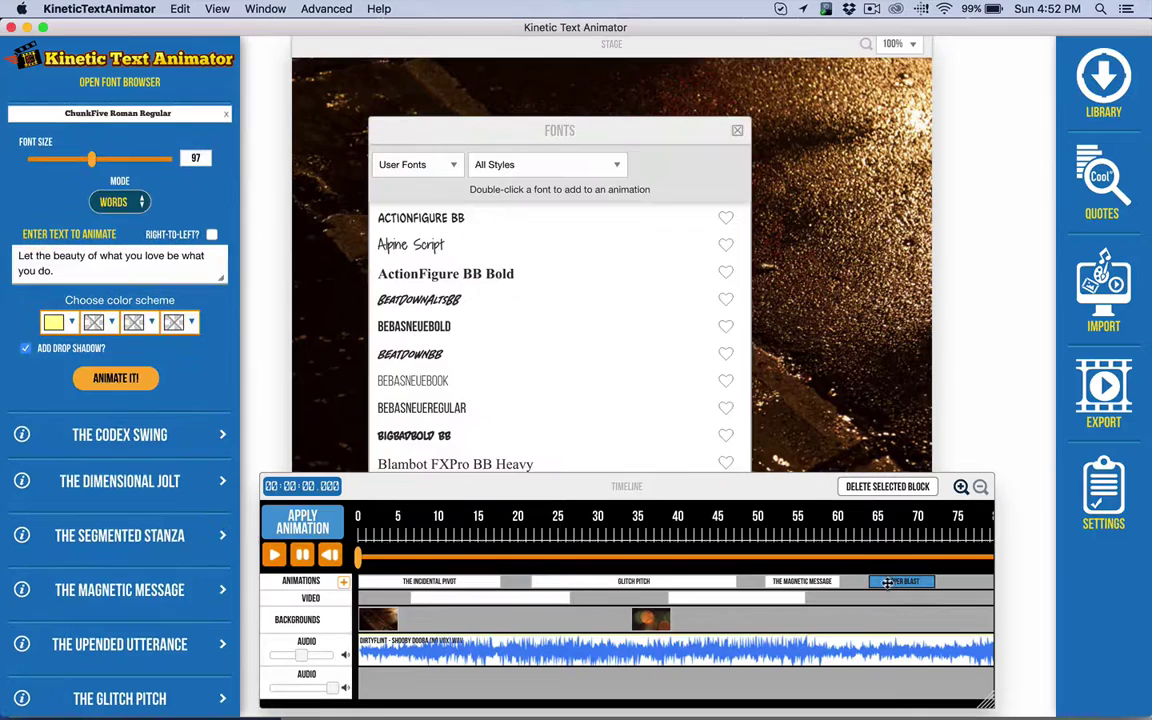
{"action": "left_click", "coordinate": [815, 581]}
{"action": "left_click_drag", "start_coordinate": [815, 581], "coordinate": [870, 581]}
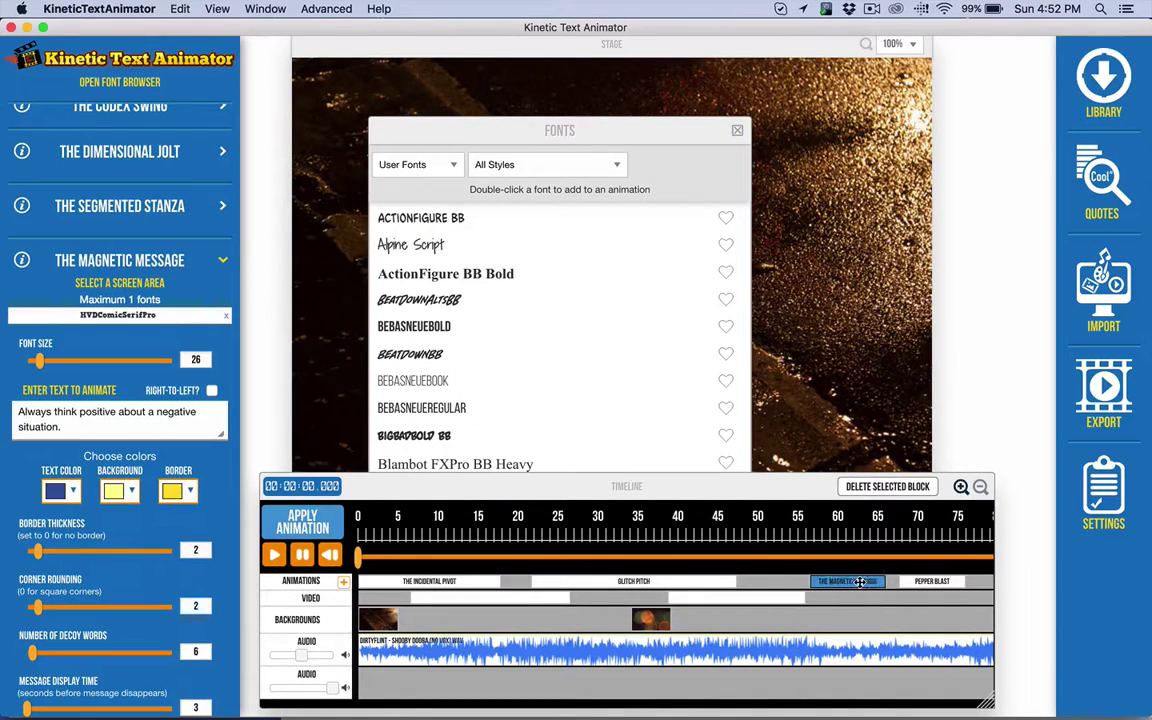
{"action": "left_click", "coordinate": [785, 600]}
{"action": "mouse_move", "coordinate": [785, 600]}
{"action": "left_mouse_down"}
{"action": "mouse_move", "coordinate": [795, 600]}
{"action": "mouse_move", "coordinate": [782, 600]}
{"action": "left_mouse_up"}
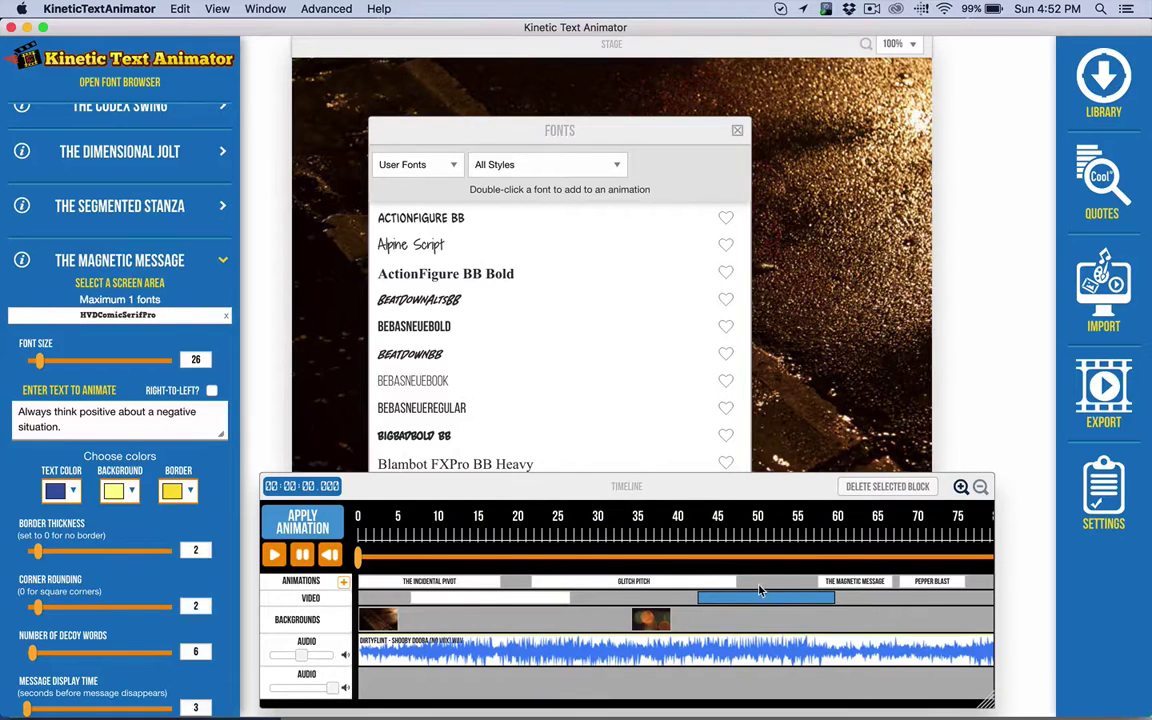
{"action": "left_click", "coordinate": [735, 558]}
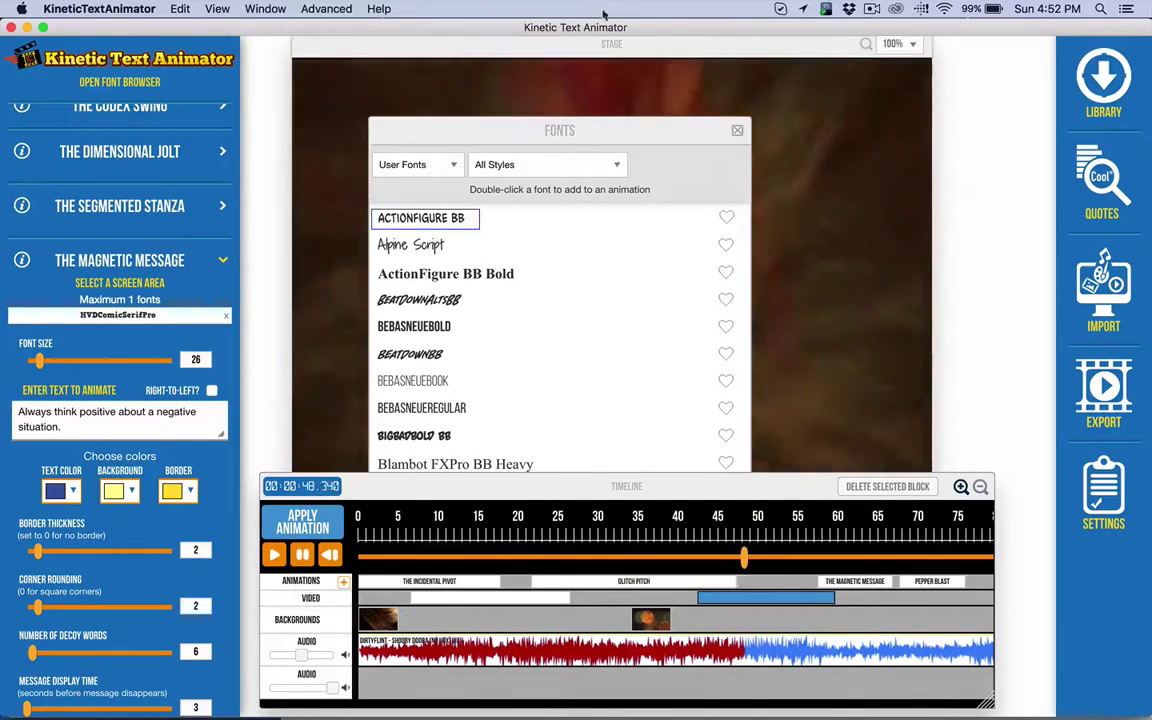
Dismiss the Fonts list so playback runs on to about 51 seconds
{"action": "left_click", "coordinate": [737, 131]}
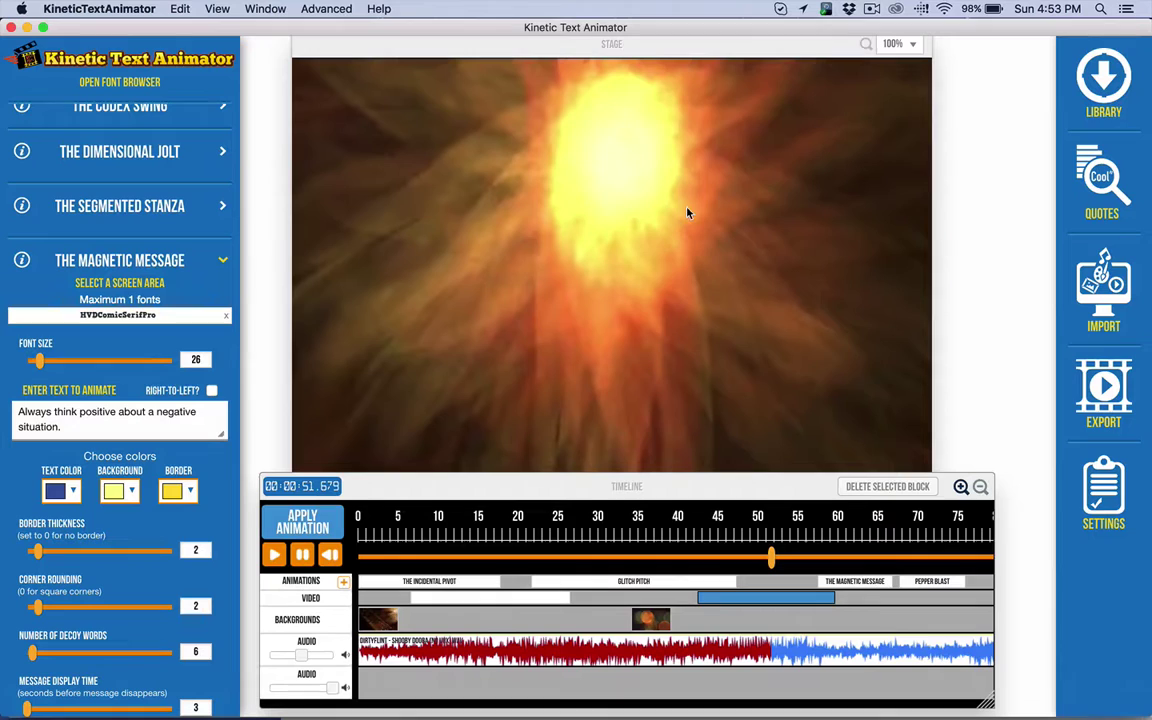
Browse the media library's TRAVEL search, then view the Import options and try the Audio collection
{"action": "left_click", "coordinate": [1105, 80]}
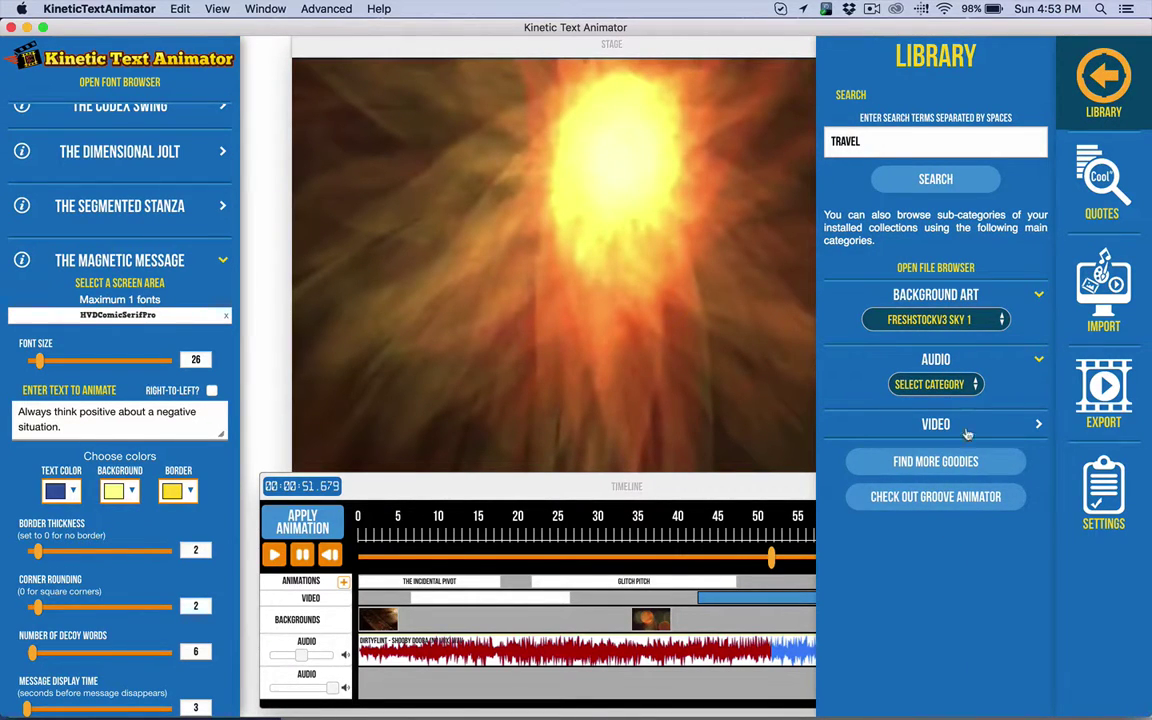
{"action": "double_click", "coordinate": [889, 139]}
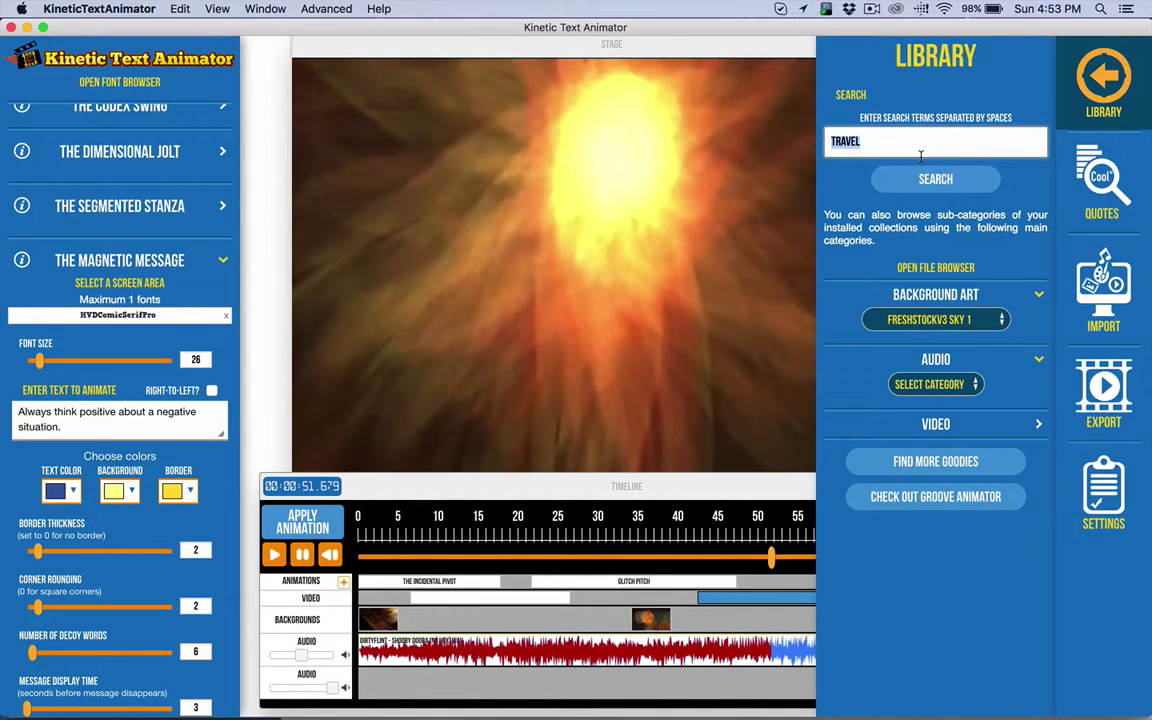
{"action": "left_click", "coordinate": [1104, 290]}
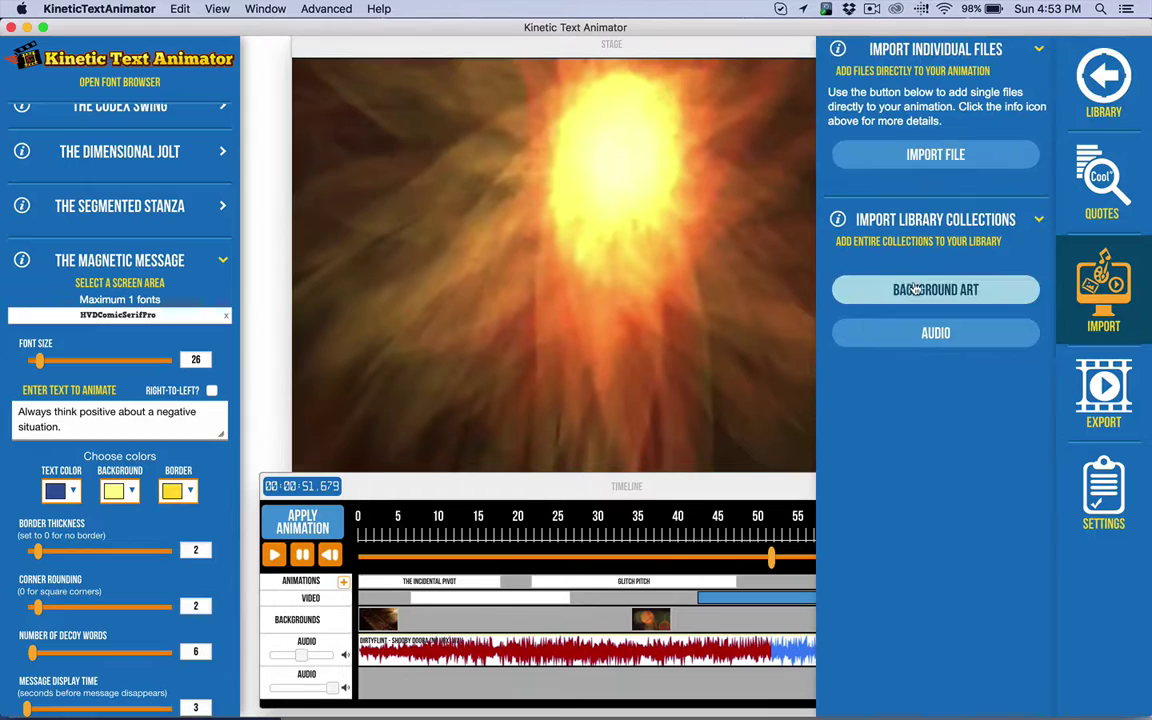
{"action": "left_click", "coordinate": [926, 332]}
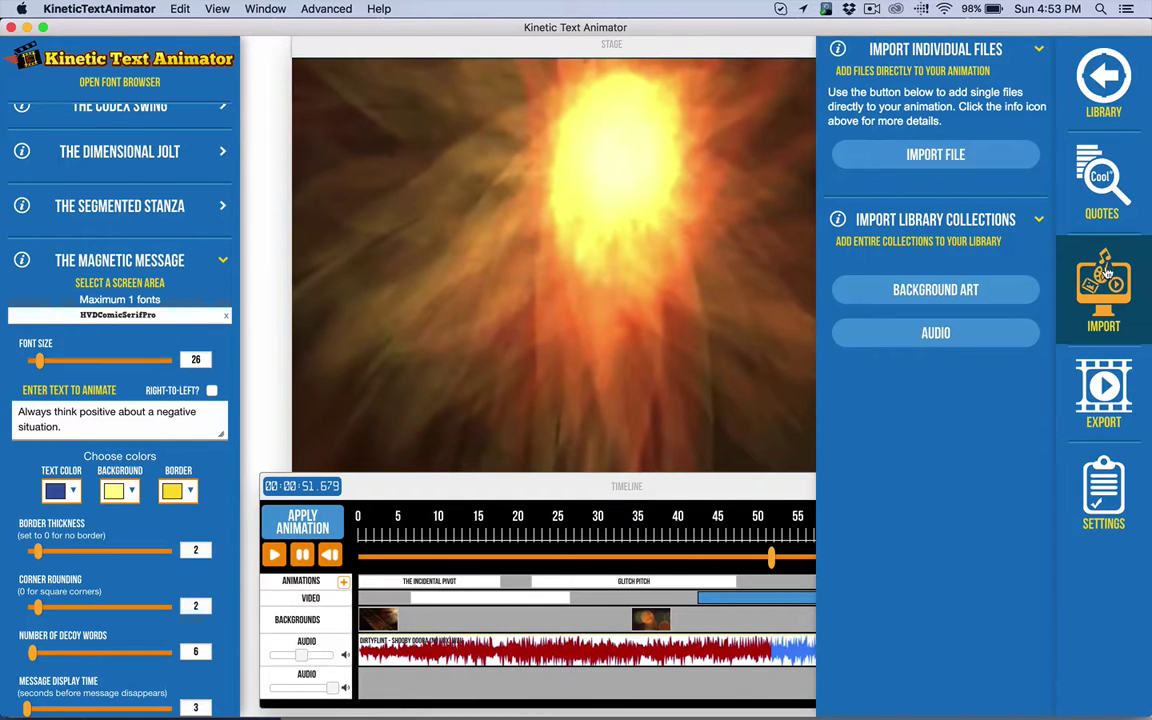
{"action": "left_click", "coordinate": [1100, 210]}
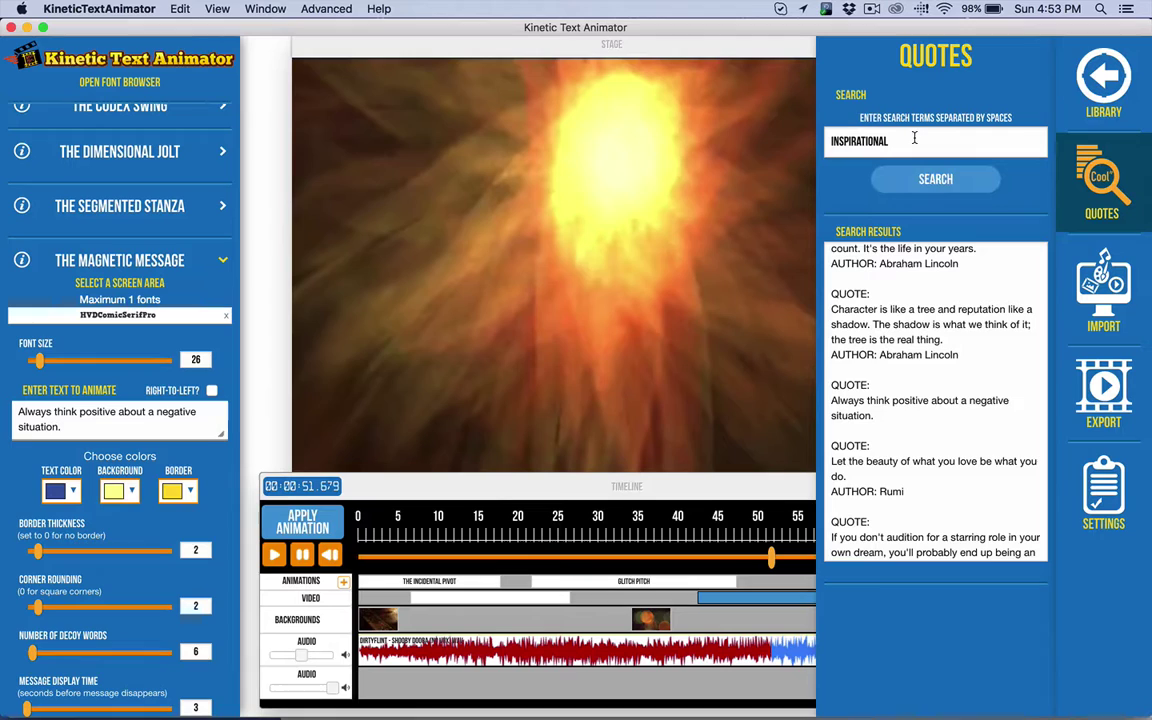
{"action": "left_click_drag", "start_coordinate": [914, 138], "coordinate": [762, 118]}
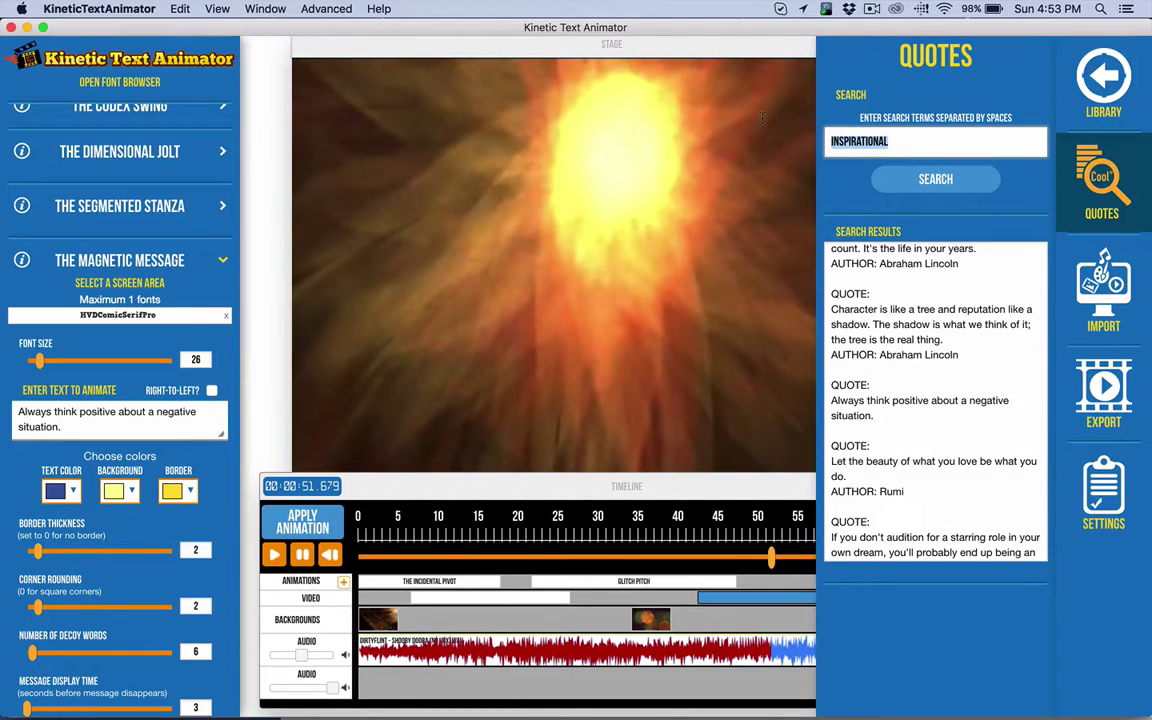
{"action": "type", "text": "TRAVEL"}
{"action": "left_click", "coordinate": [900, 178]}
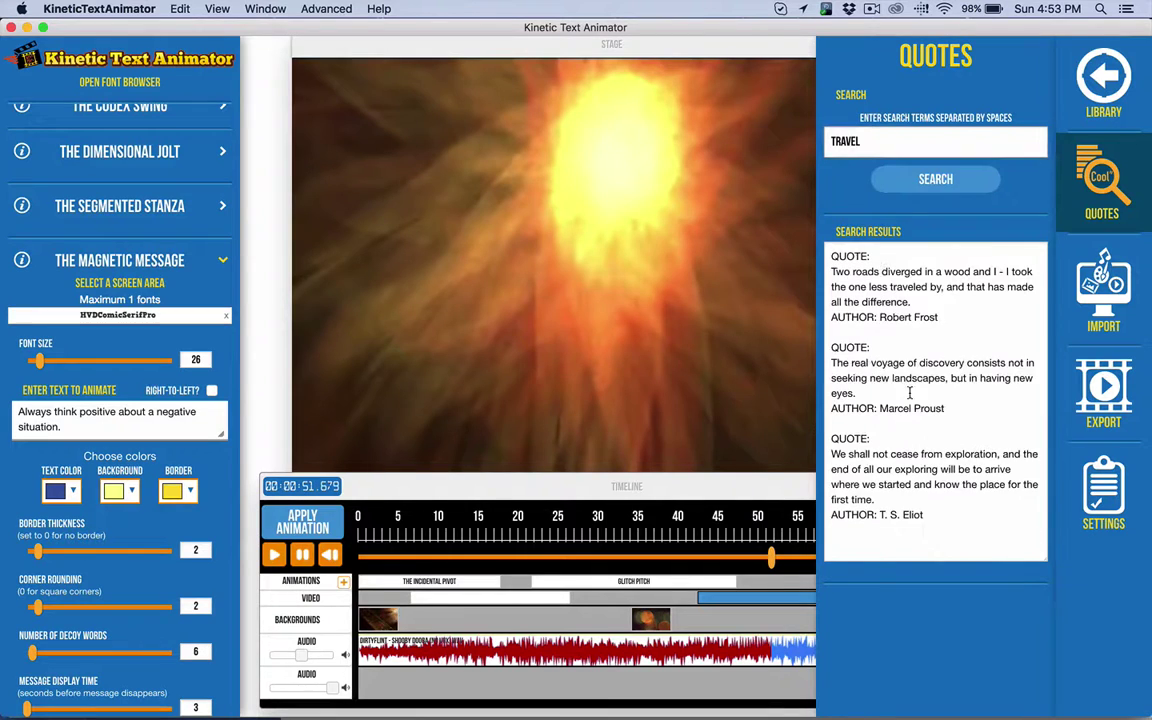
{"action": "left_click_drag", "start_coordinate": [858, 394], "coordinate": [826, 363]}
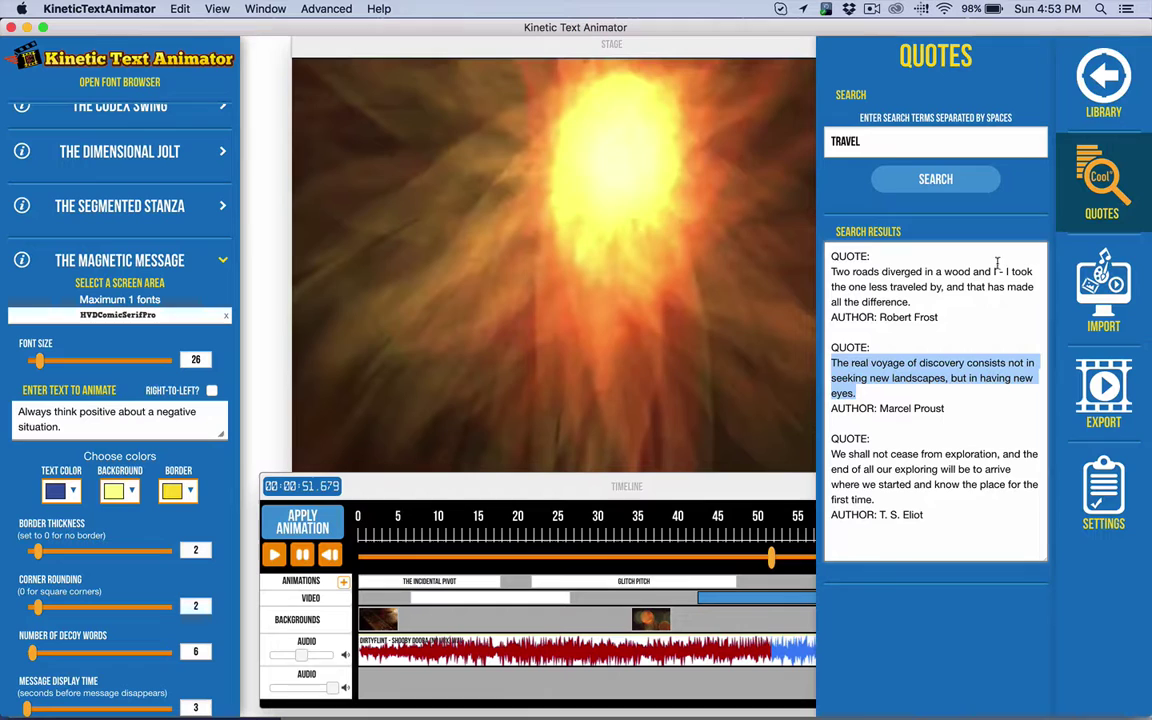
{"action": "left_click", "coordinate": [1103, 290]}
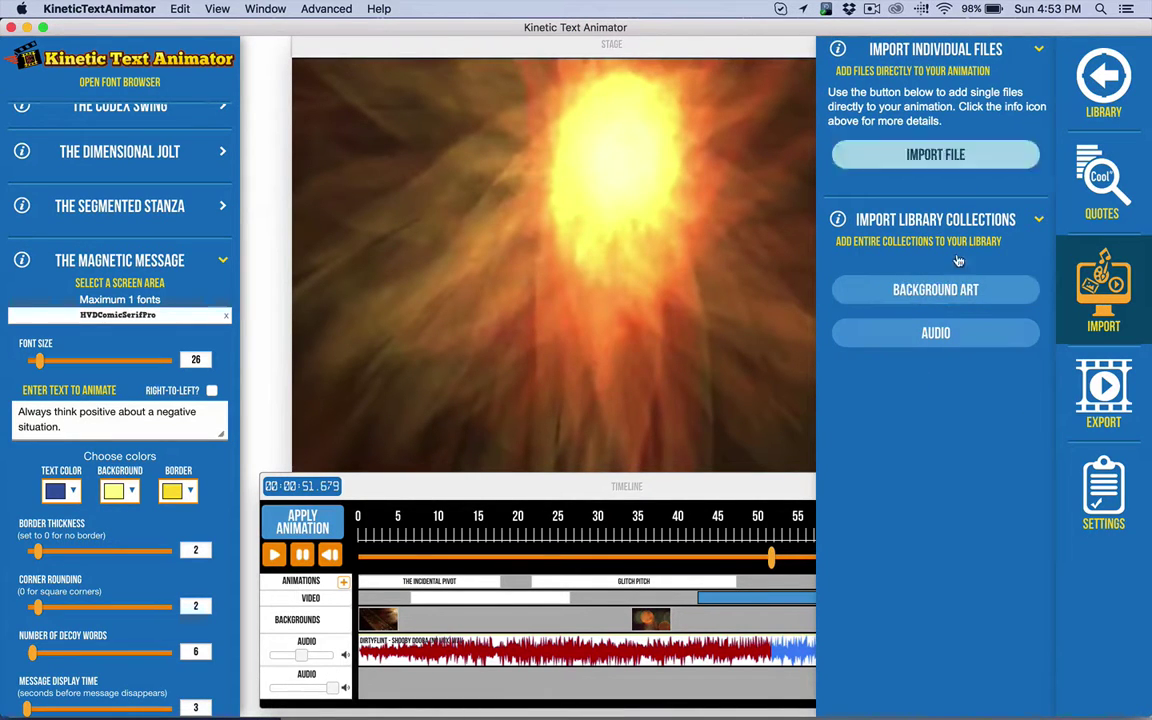
Toggle the media library off and view Export Settings: 30 fps, MP4 output, GIF quality 5
{"action": "left_click", "coordinate": [1075, 80]}
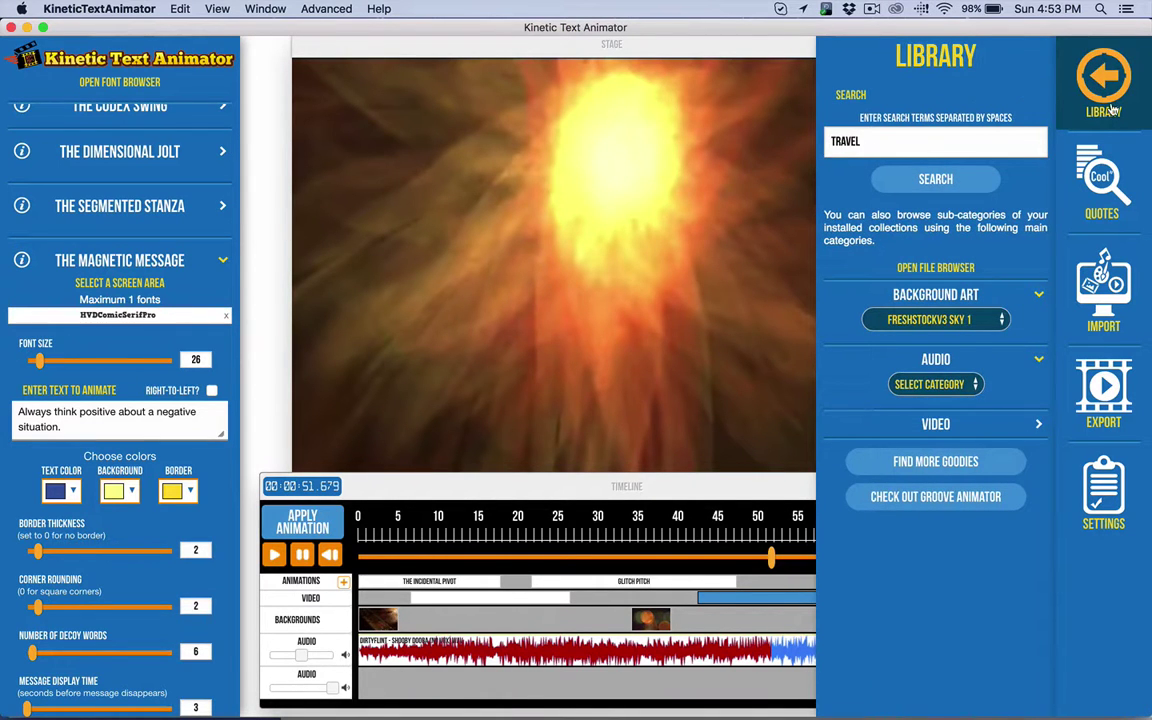
{"action": "left_click", "coordinate": [1109, 110]}
{"action": "left_click", "coordinate": [1105, 402]}
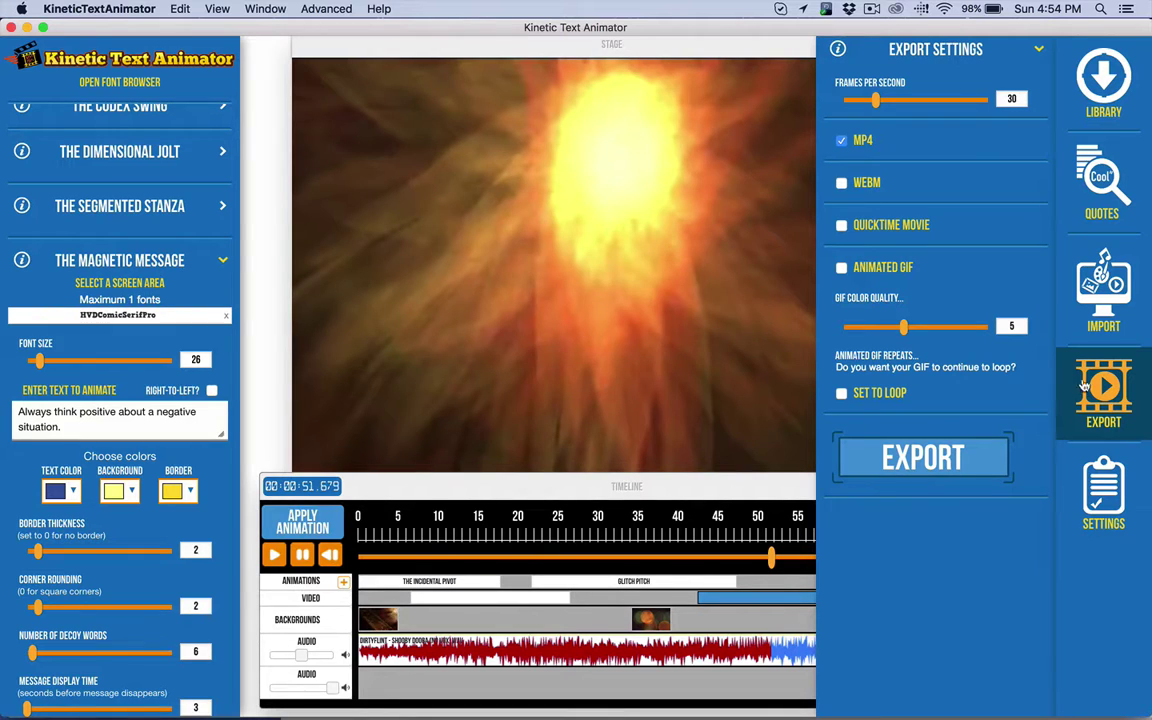
Open and close the general preferences, then collapse The Magnetic Message settings
{"action": "left_click", "coordinate": [1104, 490]}
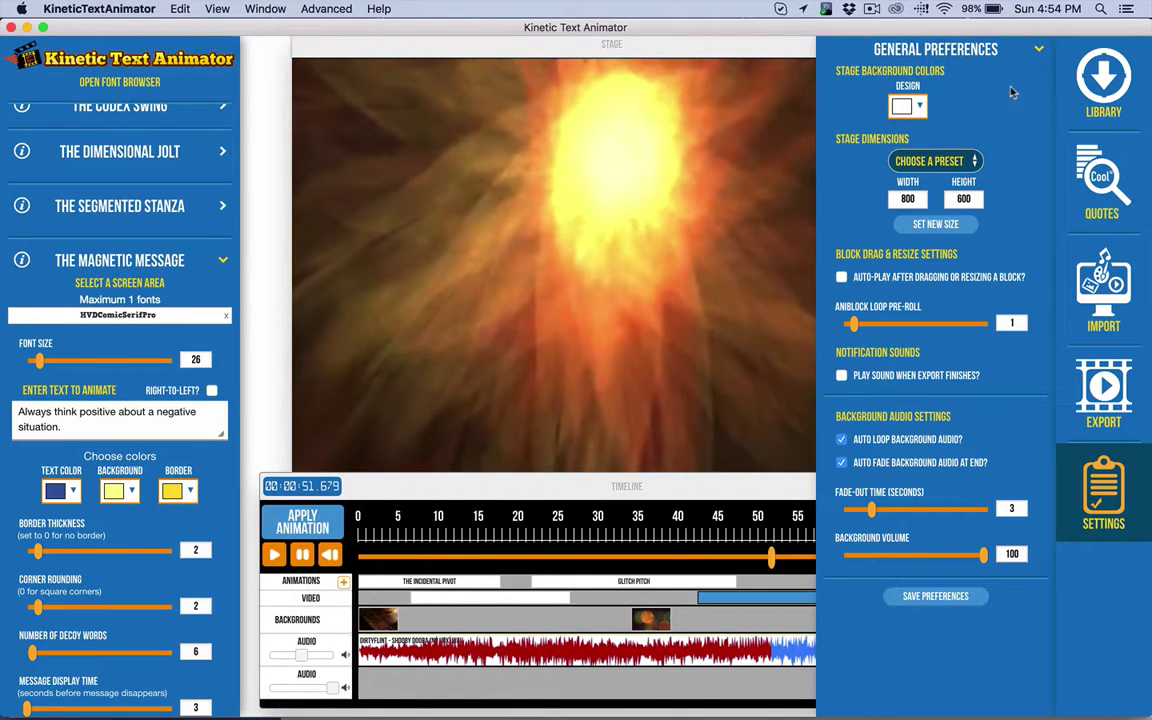
{"action": "left_click", "coordinate": [1106, 498]}
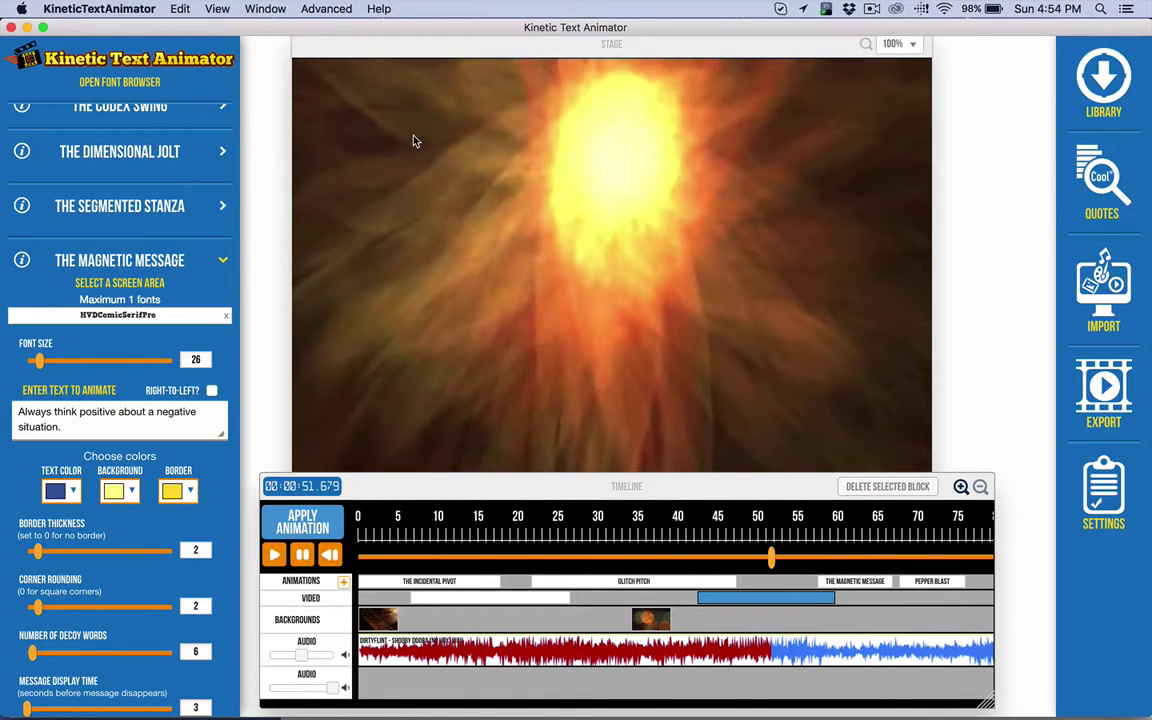
{"action": "left_click", "coordinate": [118, 245]}
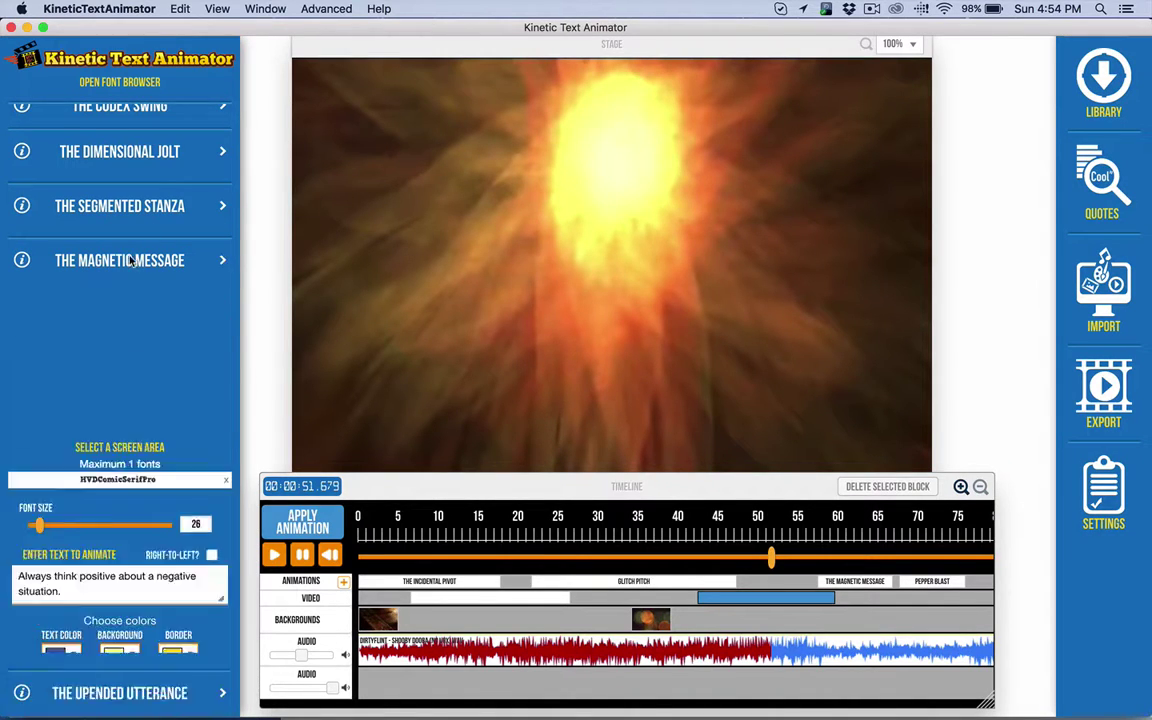